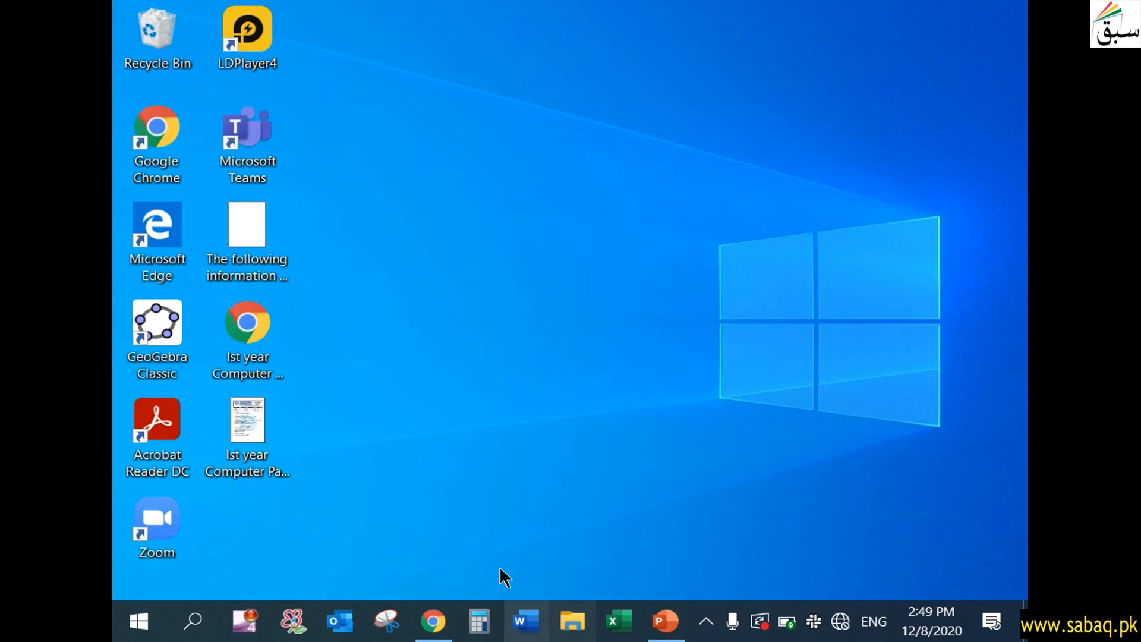
# - Open 02_10 Inspect.docx from the Chapter 2 folder in Desktop data 2 > Exercise Files on drive D
pyautogui.moveTo(409, 310); pyautogui.dragTo(401, 376)
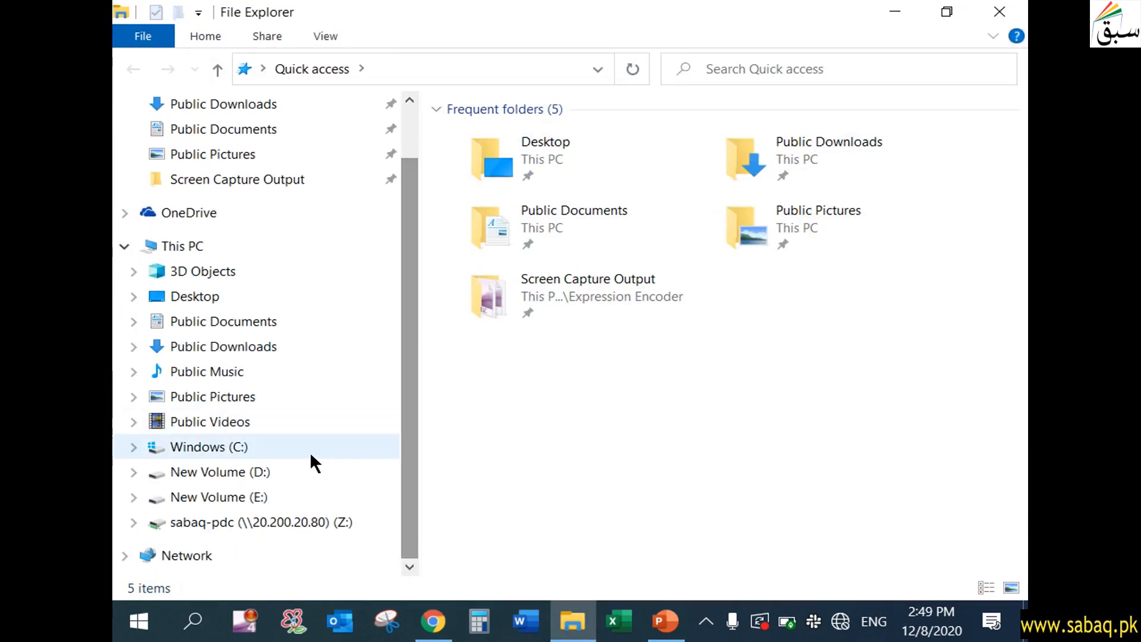
pyautogui.click(264, 472)
pyautogui.doubleClick(568, 161)
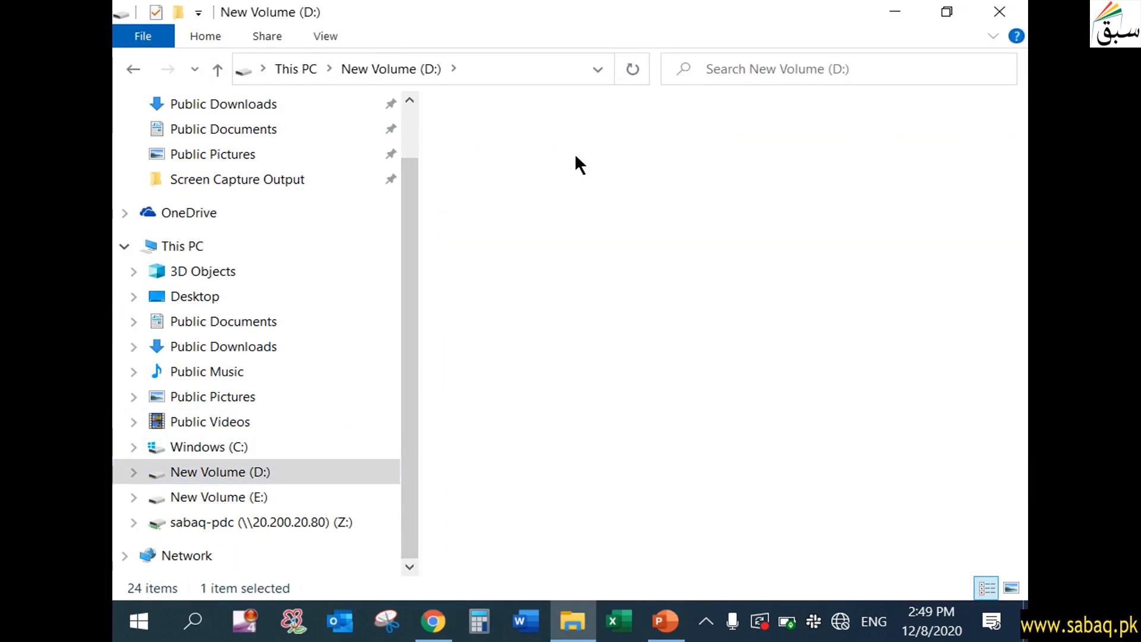
pyautogui.doubleClick(564, 134)
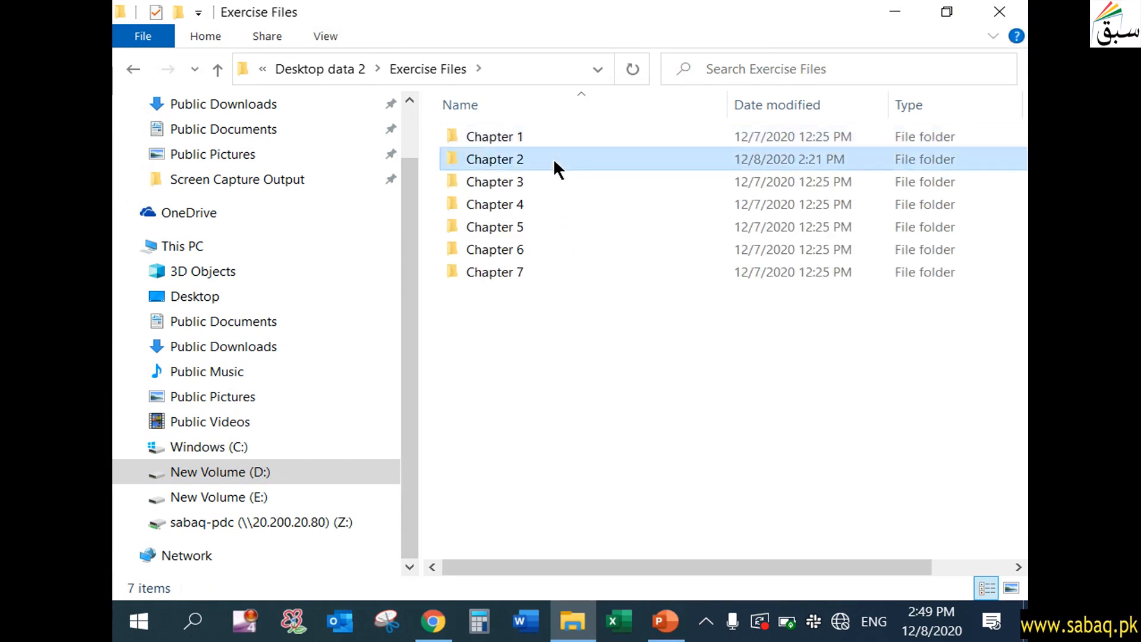
pyautogui.doubleClick(553, 160)
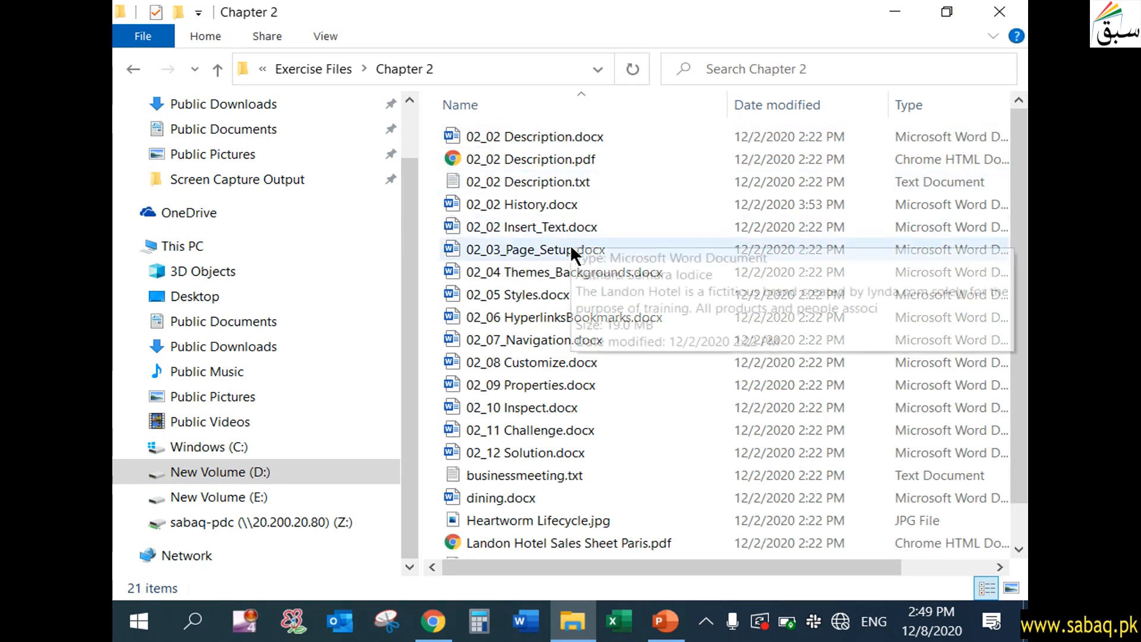
pyautogui.click(530, 409)
pyautogui.doubleClick(531, 407)
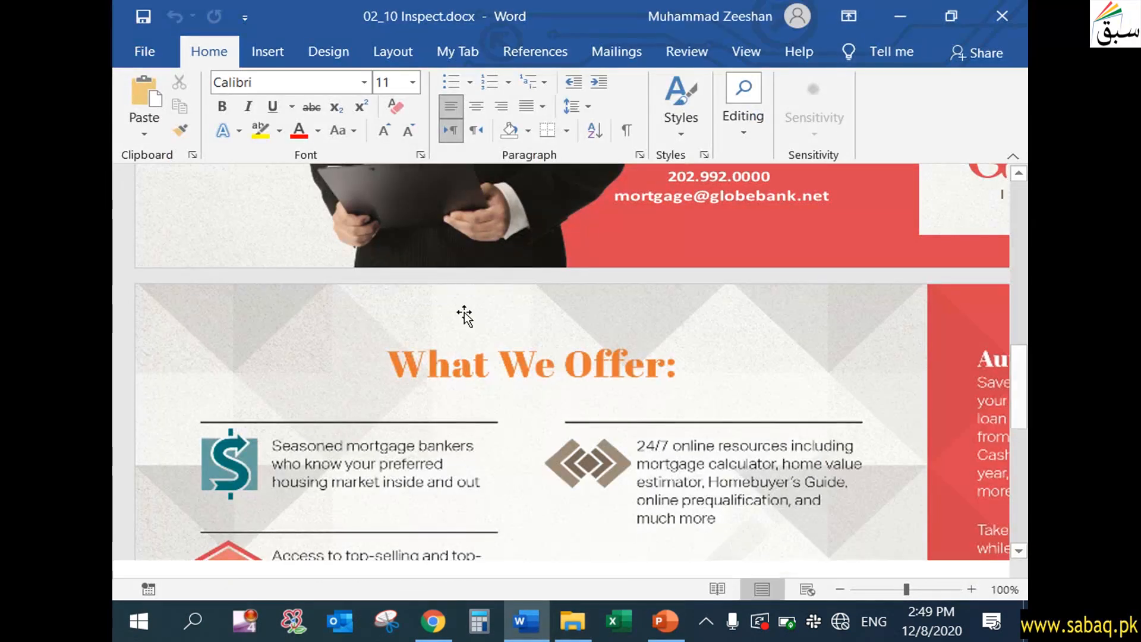
# - Go to the document's Info page and examine its properties, related people and the issues listed under Inspect Document
pyautogui.moveTo(1019, 356); pyautogui.dragTo(1018, 190)
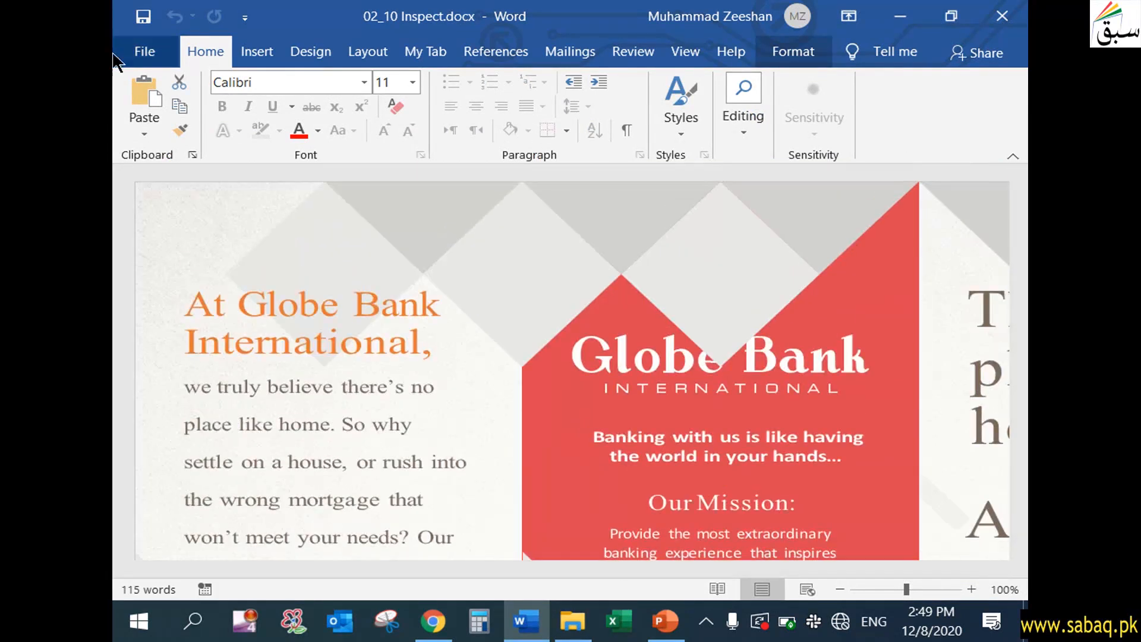
pyautogui.click(147, 52)
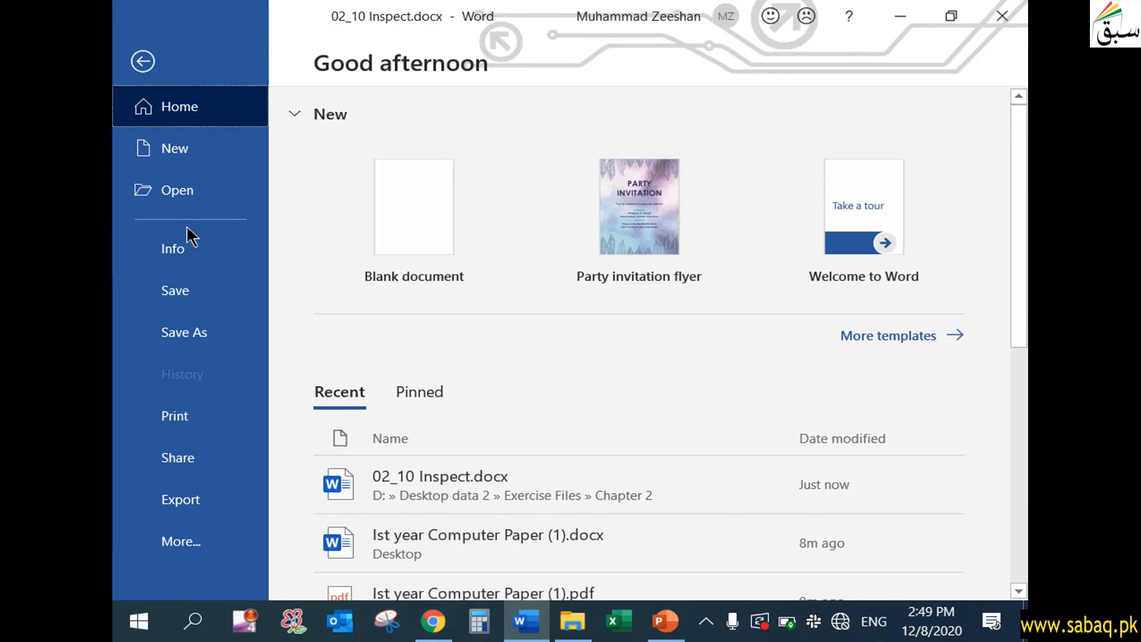
pyautogui.click(189, 253)
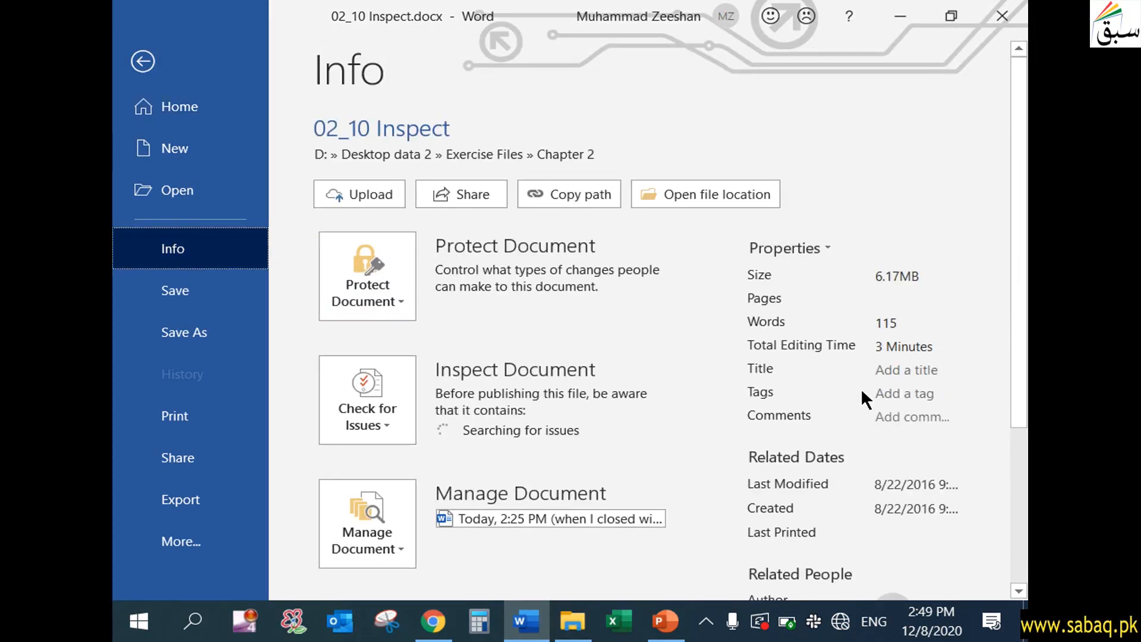
pyautogui.scroll(-3, 862, 392)
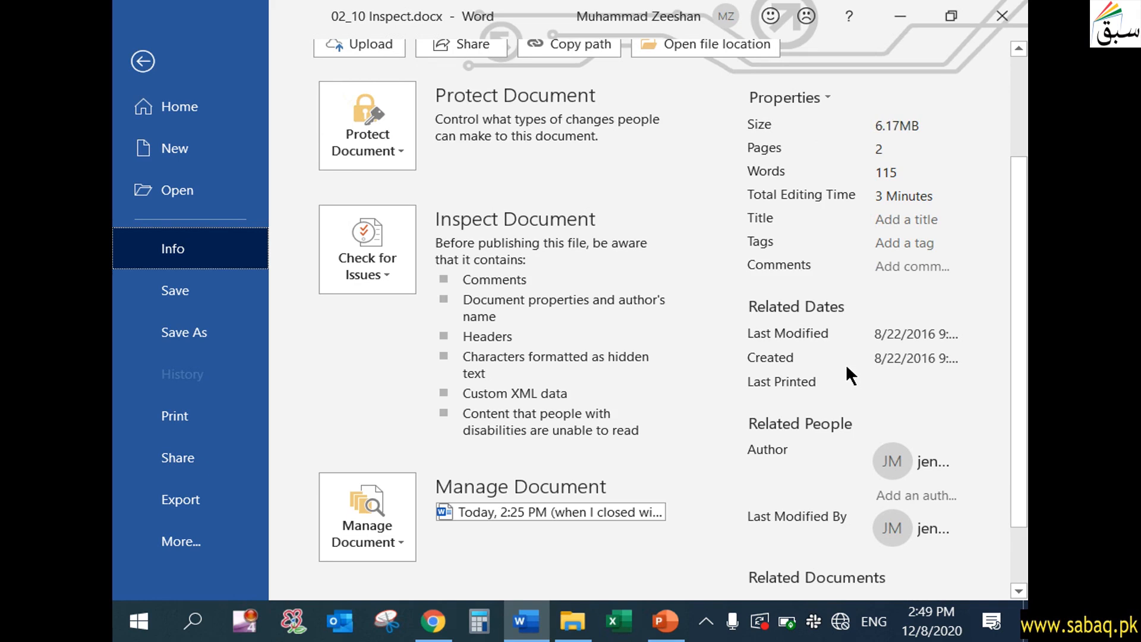
pyautogui.click(387, 273)
pyautogui.click(388, 273)
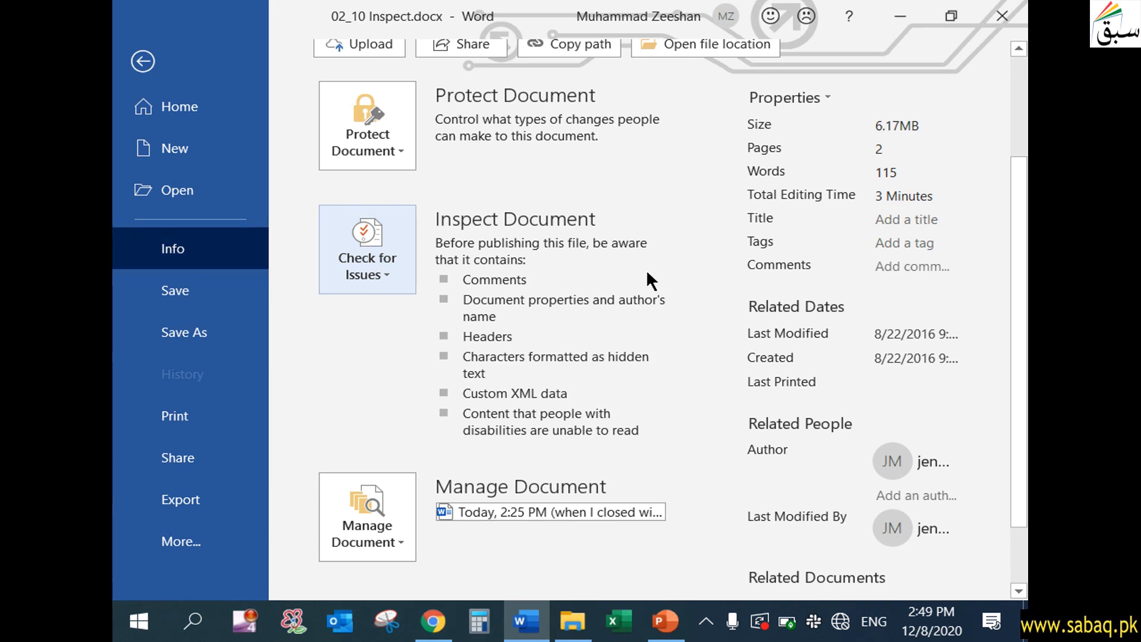
pyautogui.scroll(1, 640, 255)
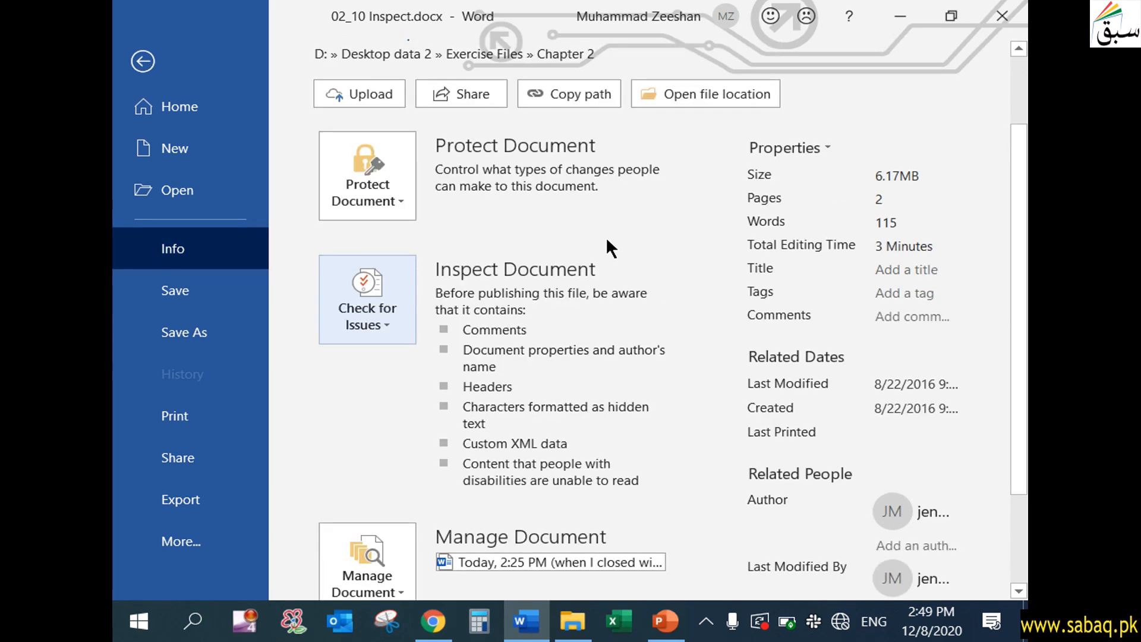
pyautogui.scroll(1, 534, 196)
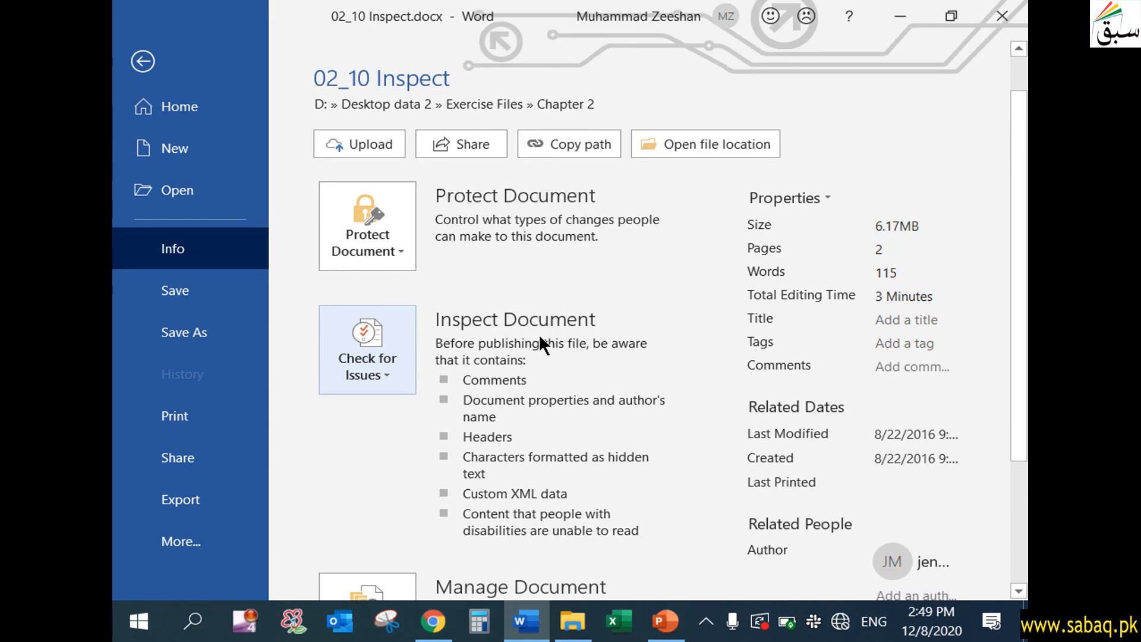
pyautogui.scroll(-2, 554, 387)
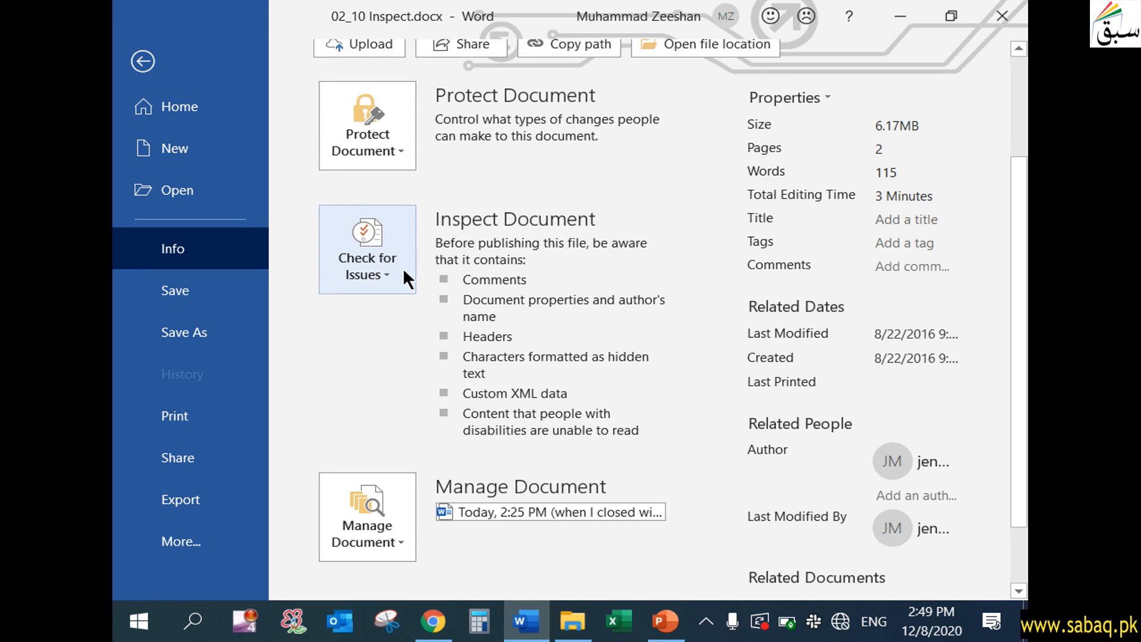
# - Run the Document Inspector with every content type checked except Ink
pyautogui.click(386, 269)
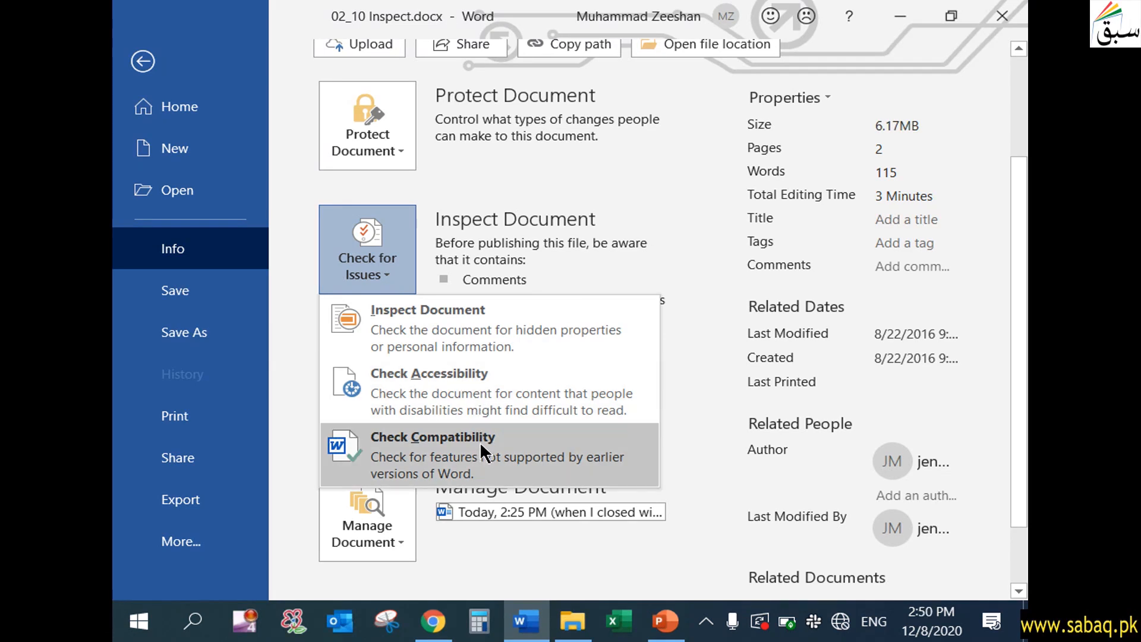
pyautogui.click(463, 335)
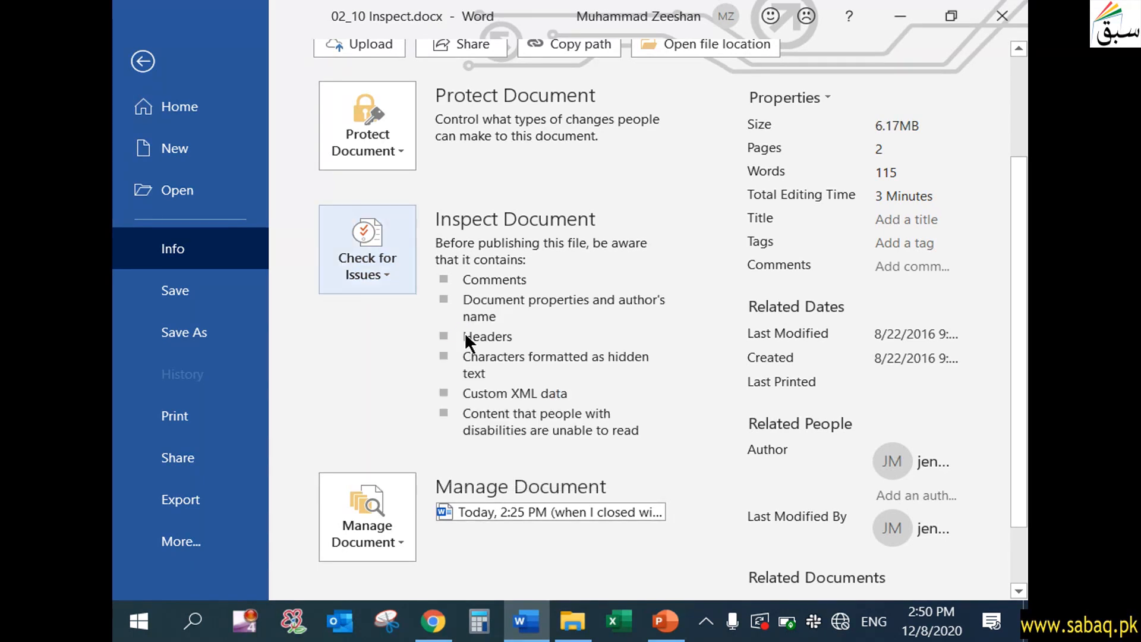
pyautogui.moveTo(513, 58); pyautogui.dragTo(593, 28)
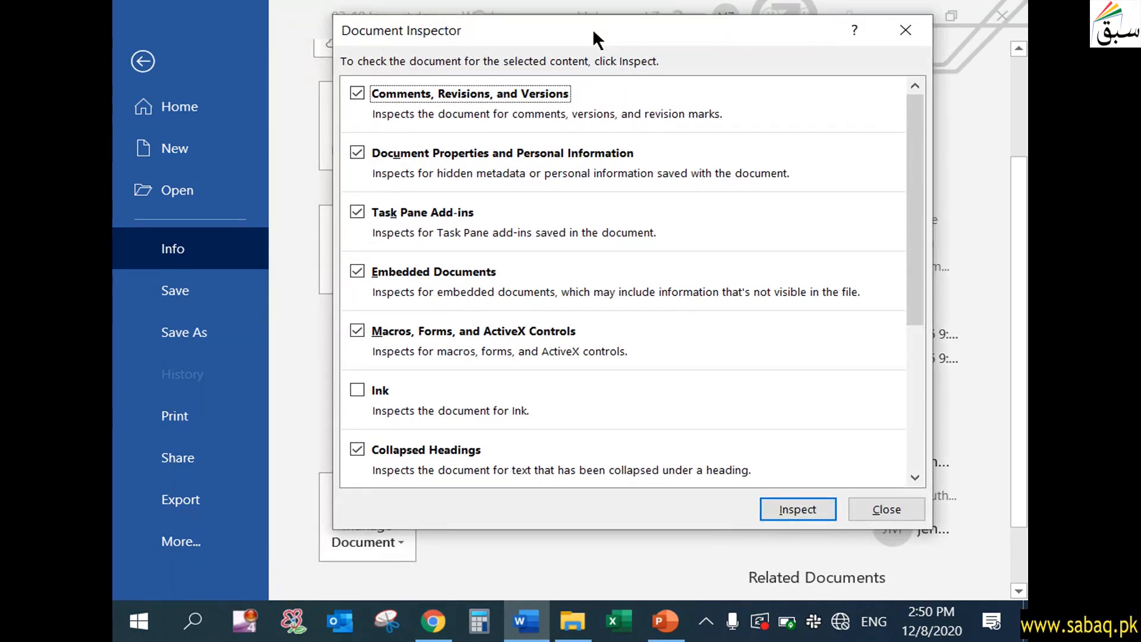
pyautogui.click(915, 138)
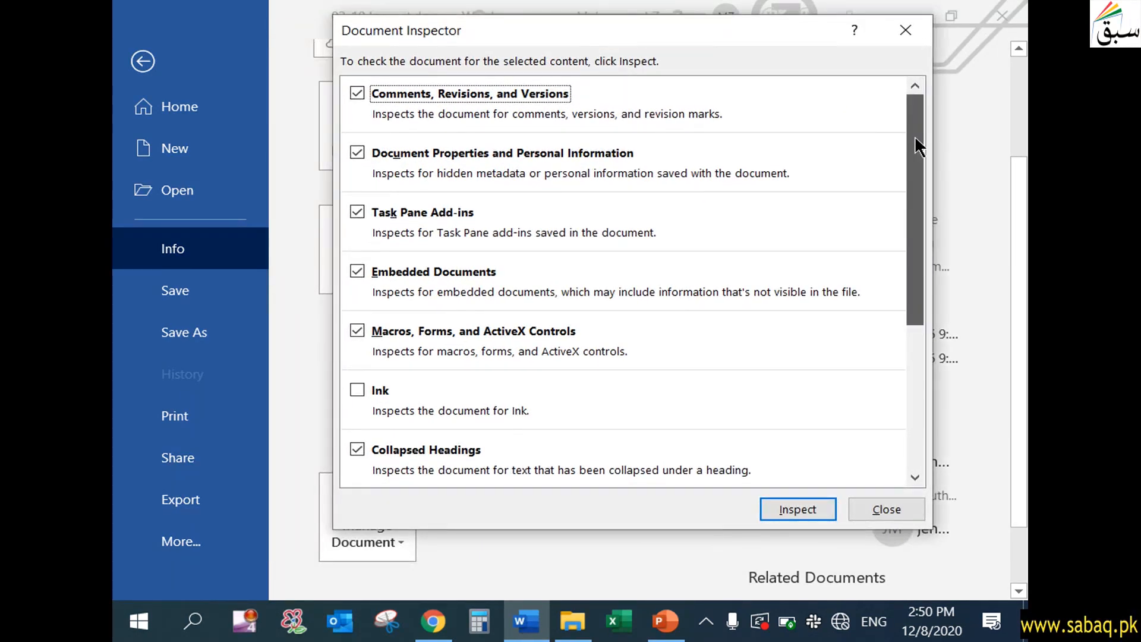
pyautogui.moveTo(919, 136); pyautogui.dragTo(926, 113)
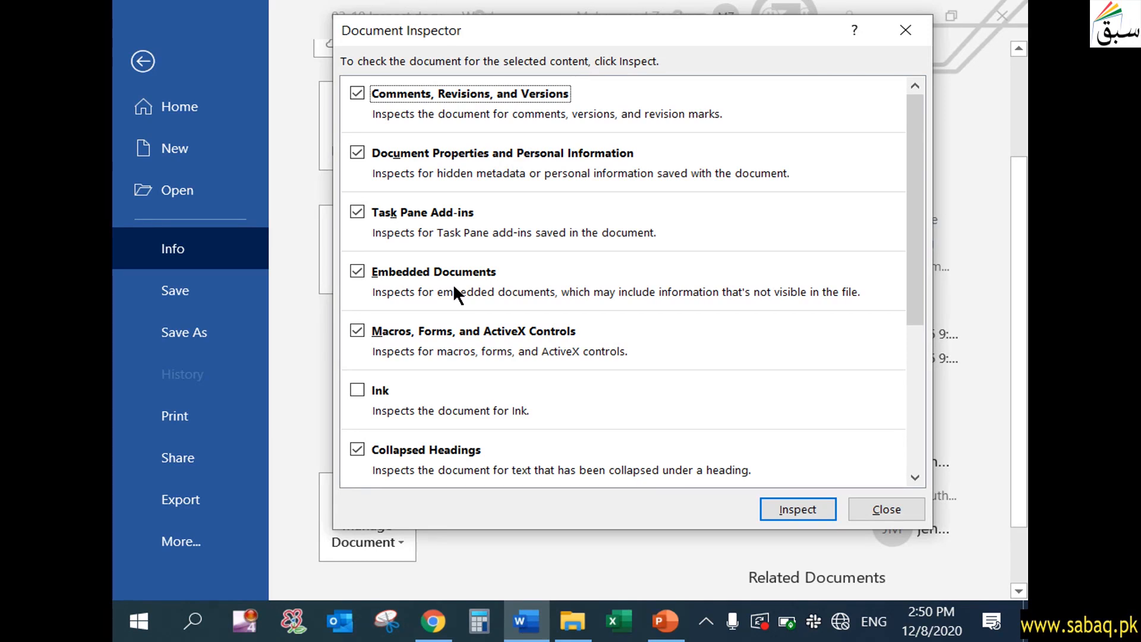
pyautogui.moveTo(912, 280); pyautogui.dragTo(906, 321)
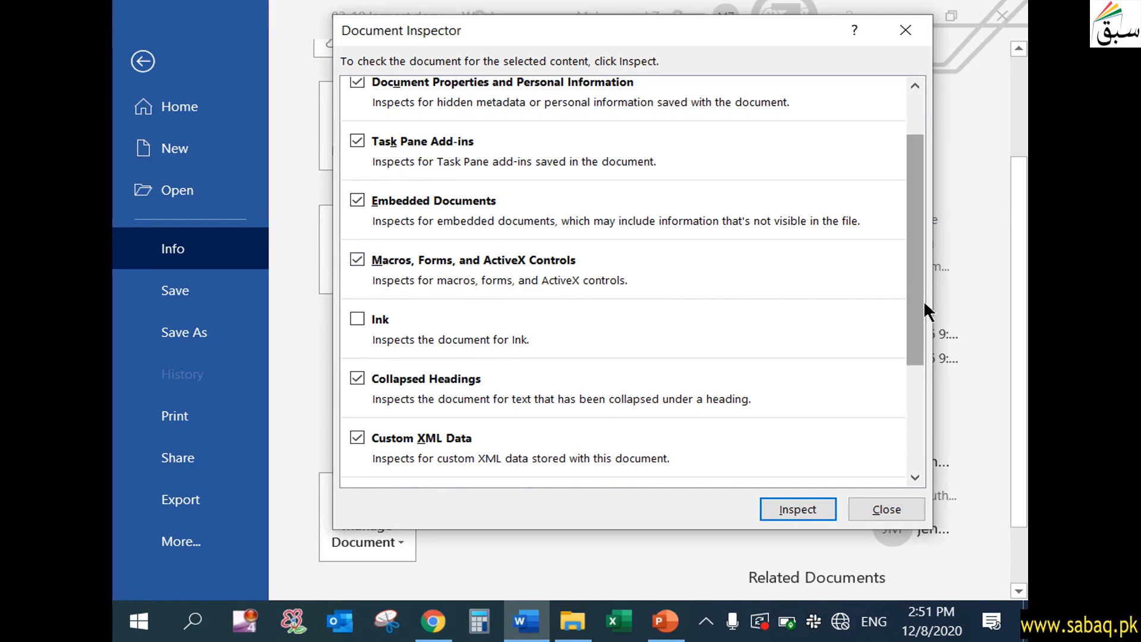
pyautogui.moveTo(922, 318); pyautogui.dragTo(912, 443)
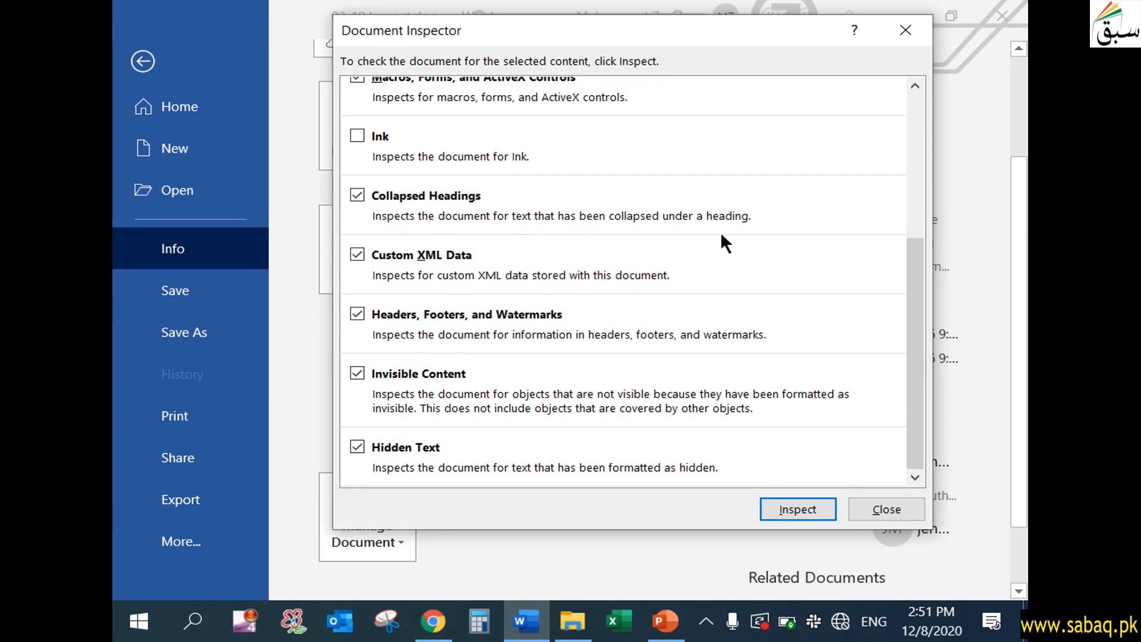
pyautogui.moveTo(918, 267); pyautogui.dragTo(915, 120)
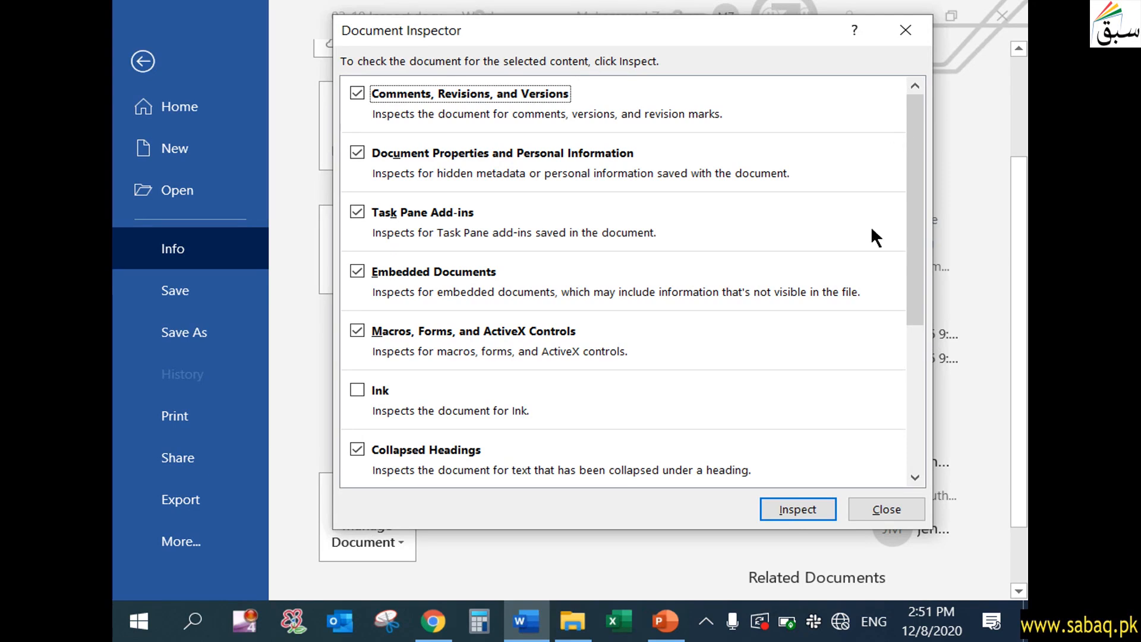
pyautogui.click(779, 509)
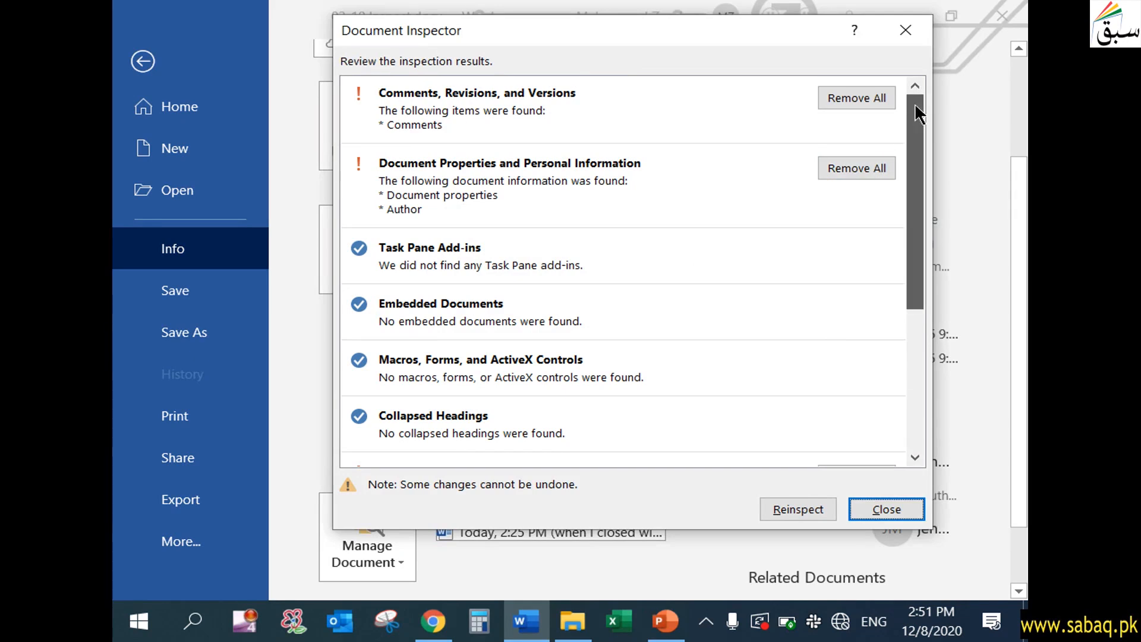
# - Review the inspection results and remove all comments, revisions and versions, plus document properties and personal information
pyautogui.moveTo(632, 43); pyautogui.dragTo(613, 44)
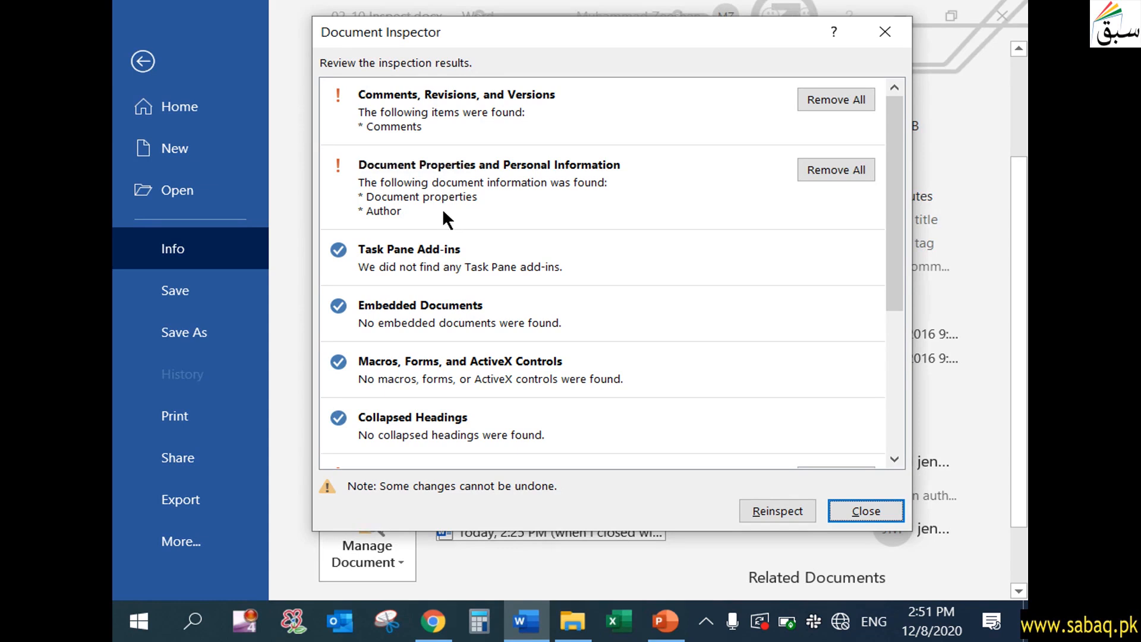
pyautogui.moveTo(898, 197); pyautogui.dragTo(897, 226)
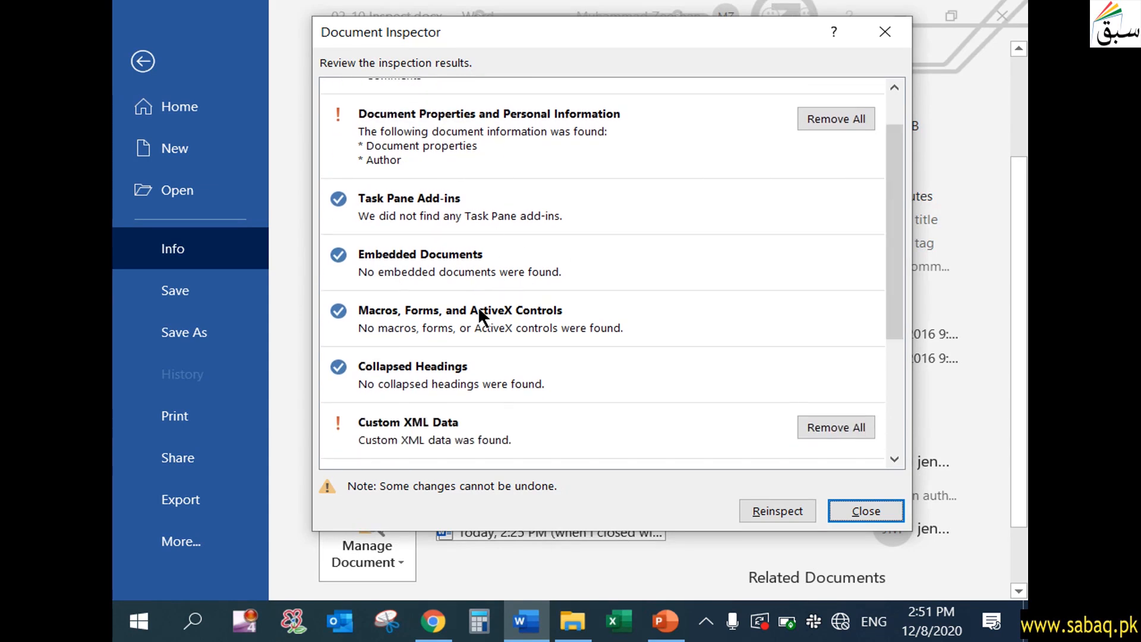
pyautogui.moveTo(896, 273); pyautogui.dragTo(909, 385)
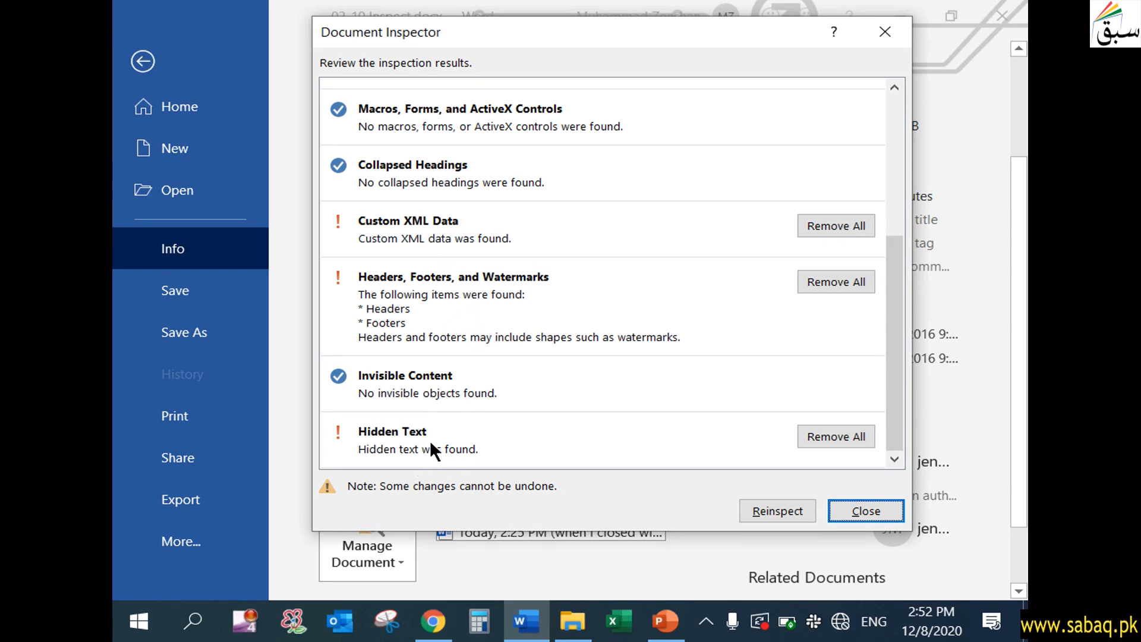
pyautogui.moveTo(903, 297); pyautogui.dragTo(897, 153)
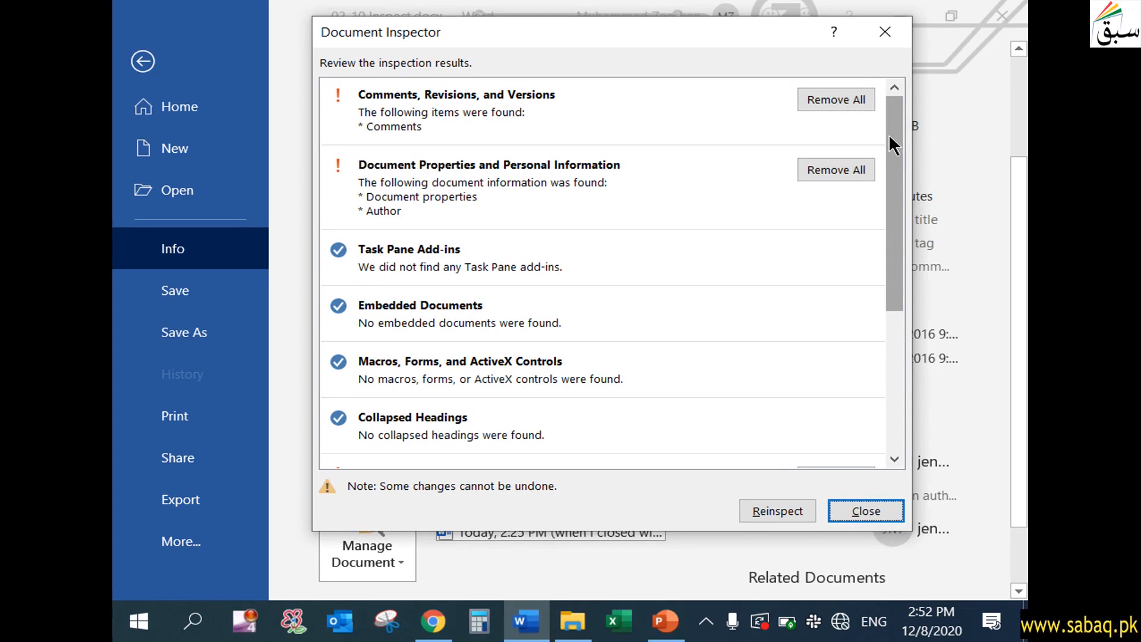
pyautogui.click(850, 100)
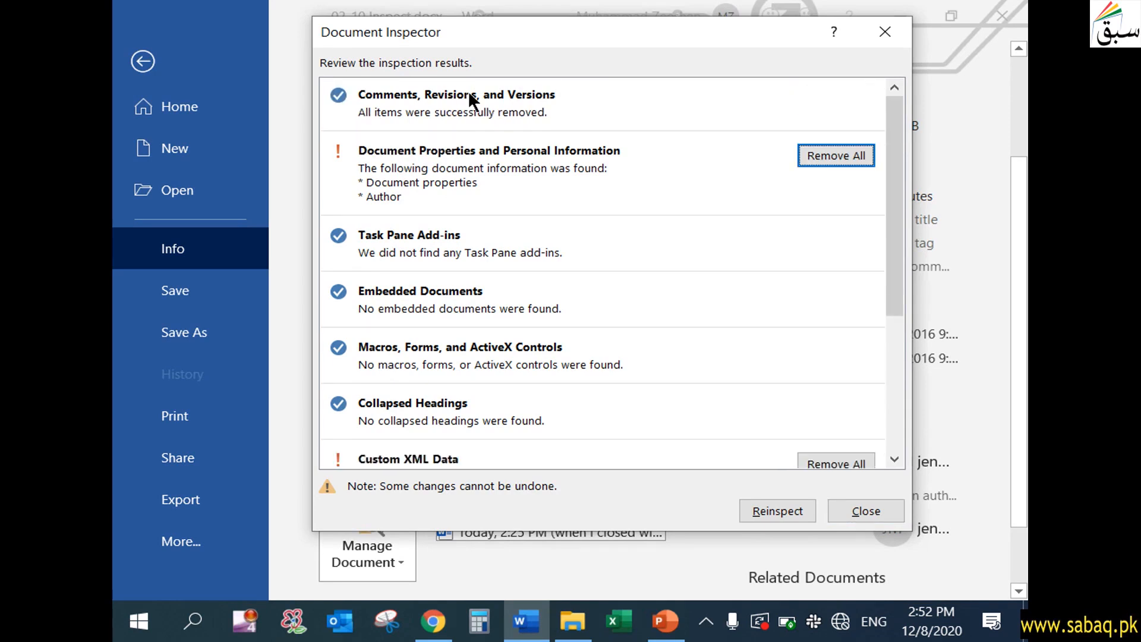
pyautogui.click(818, 150)
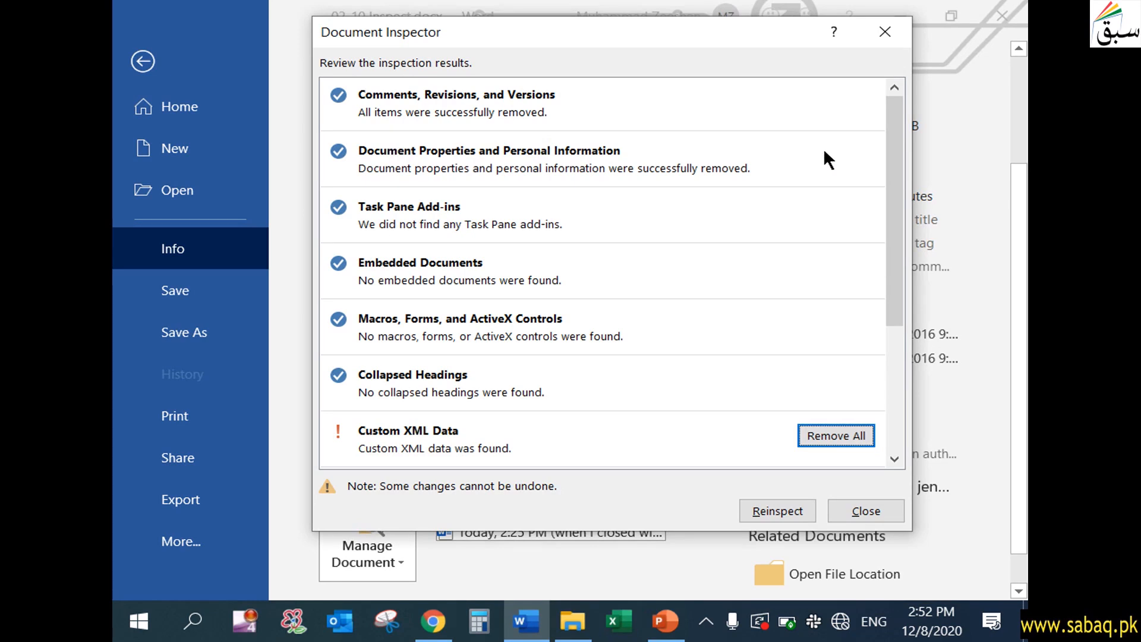
# - Remove all headers, footers and watermarks, hidden text and custom XML data found by the inspection, and close the Document Inspector
pyautogui.moveTo(899, 138); pyautogui.dragTo(906, 296)
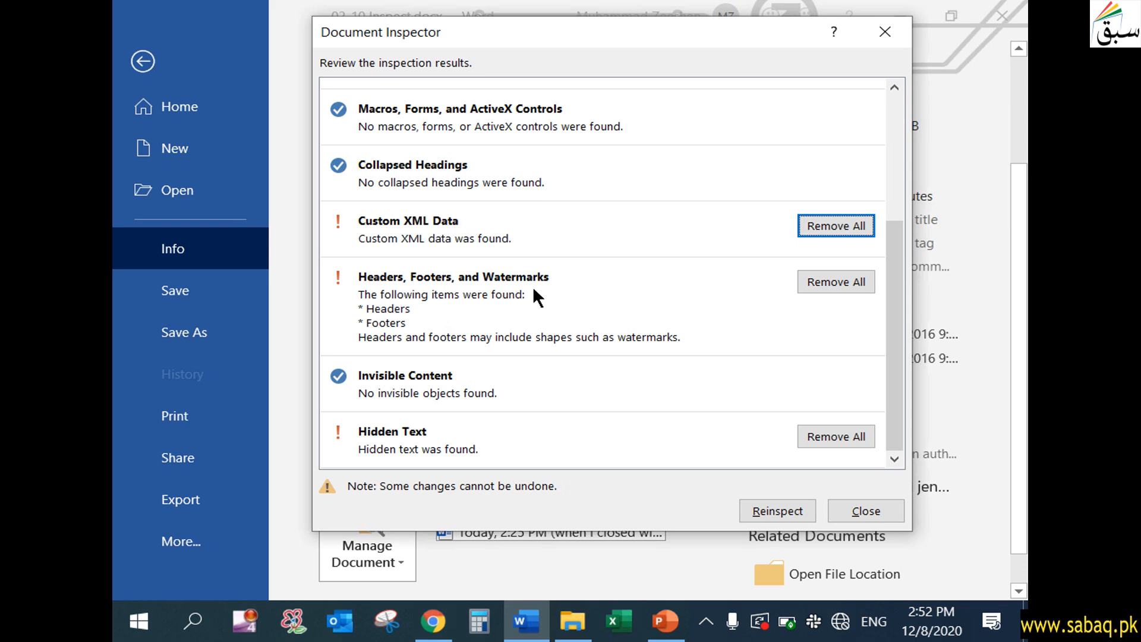
pyautogui.click(864, 288)
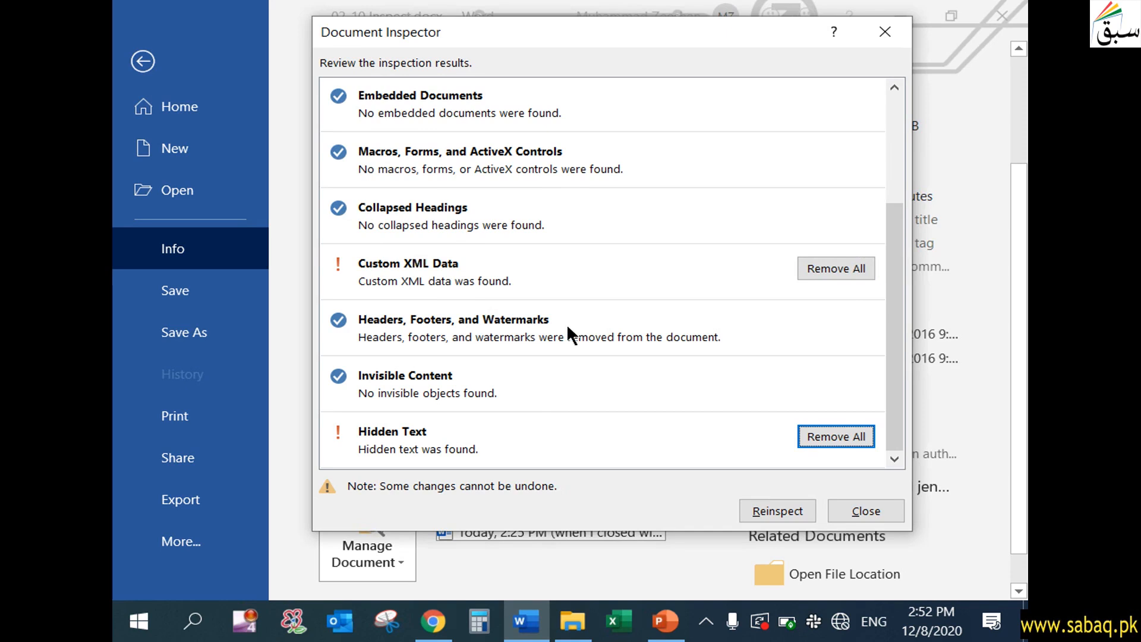
pyautogui.click(856, 436)
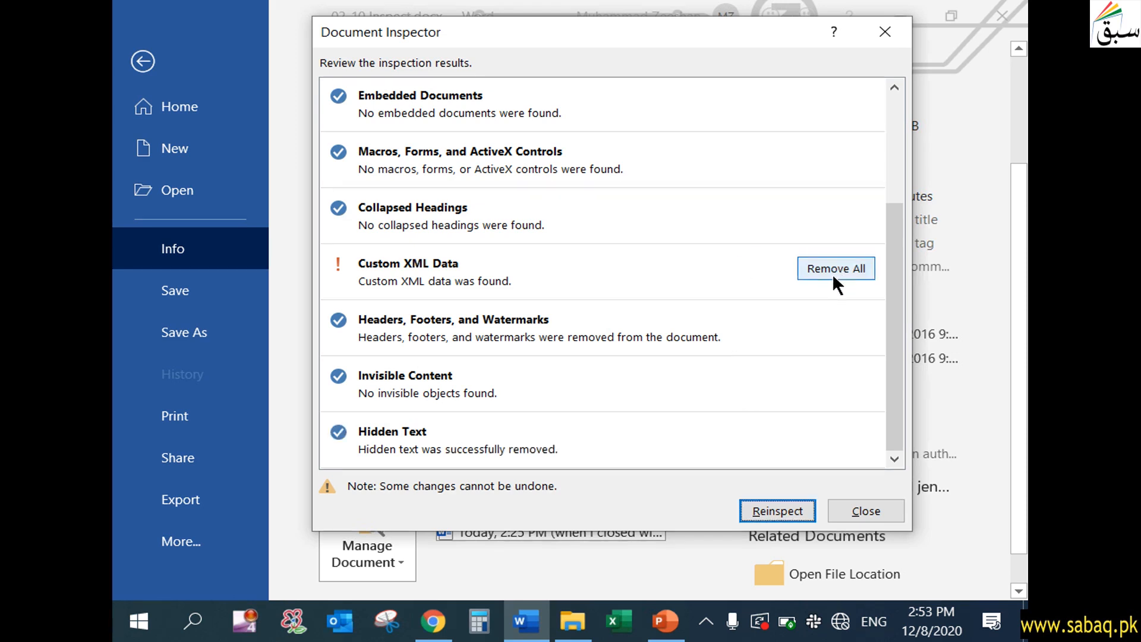
pyautogui.click(855, 270)
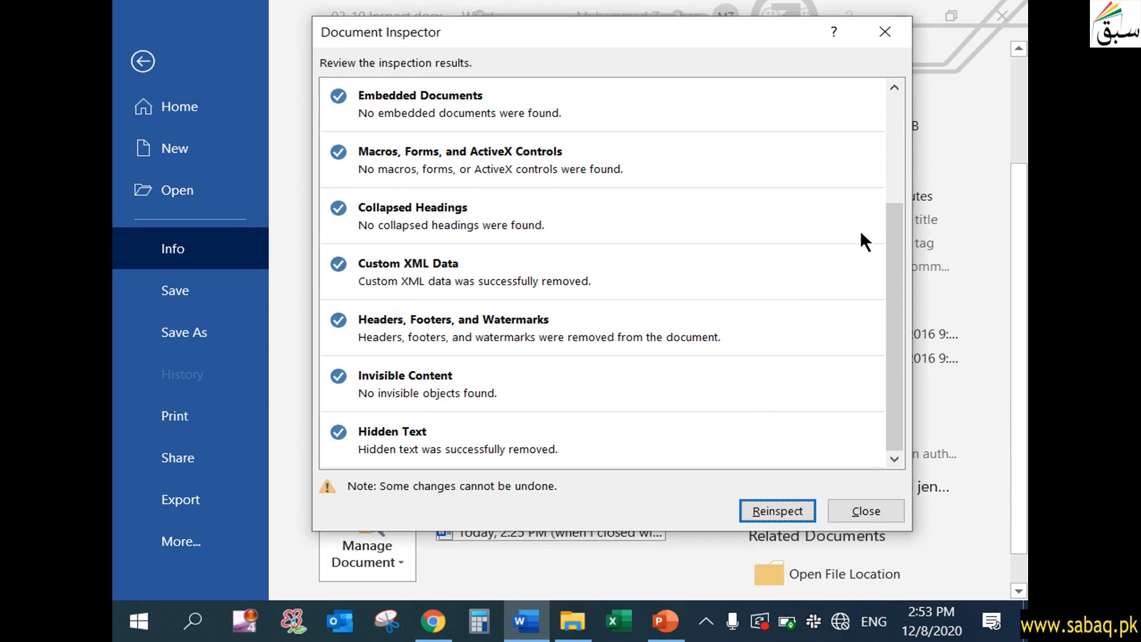
pyautogui.moveTo(894, 233); pyautogui.dragTo(885, 275)
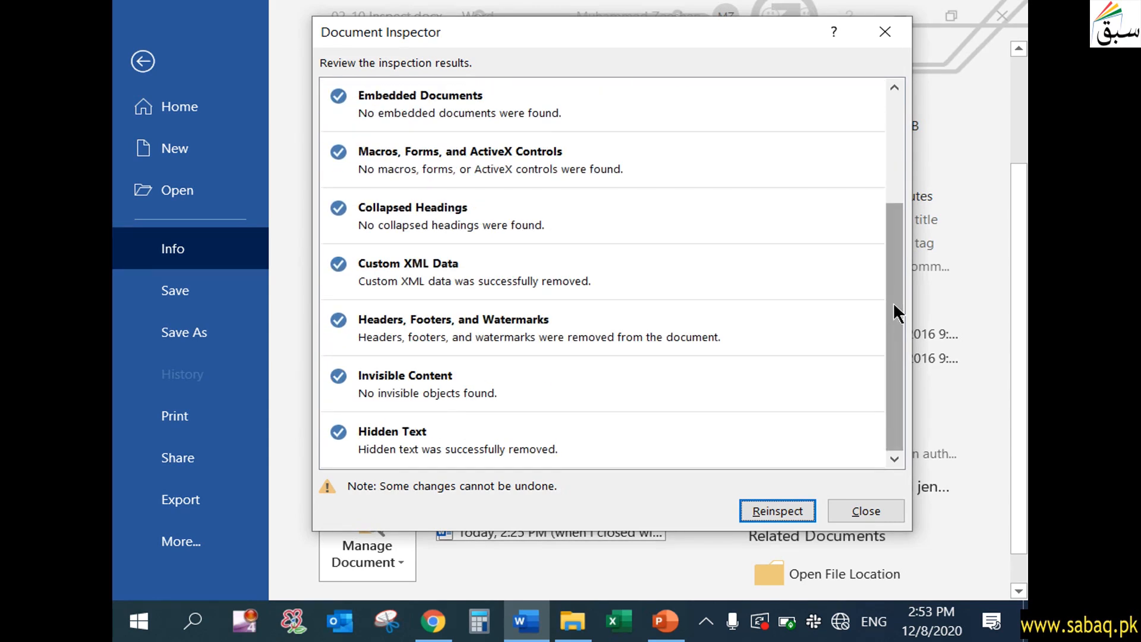
pyautogui.moveTo(900, 284)
pyautogui.mouseDown()
pyautogui.moveTo(888, 205)
pyautogui.moveTo(898, 84)
pyautogui.moveTo(901, 283)
pyautogui.mouseUp()
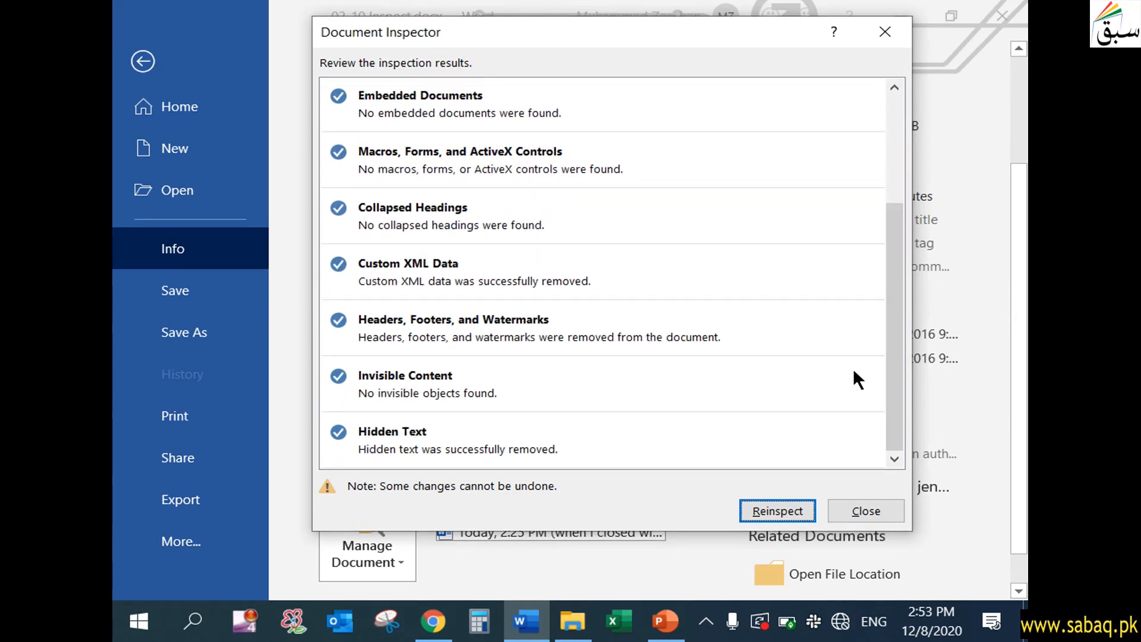
pyautogui.click(865, 508)
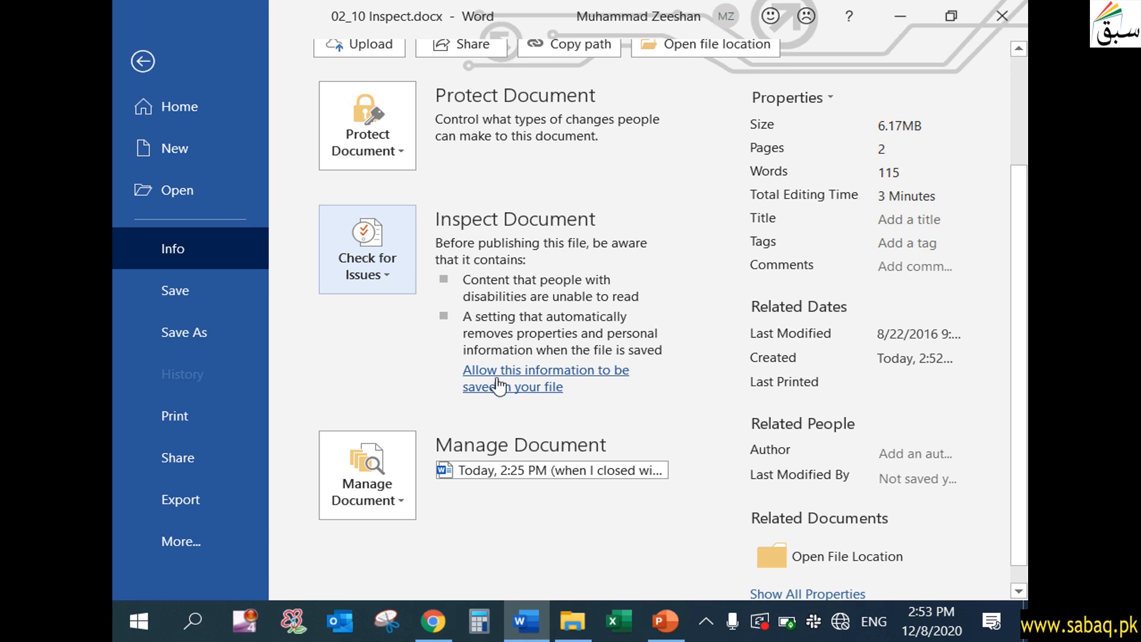
# - Run the accessibility check on the document
pyautogui.moveTo(614, 301)
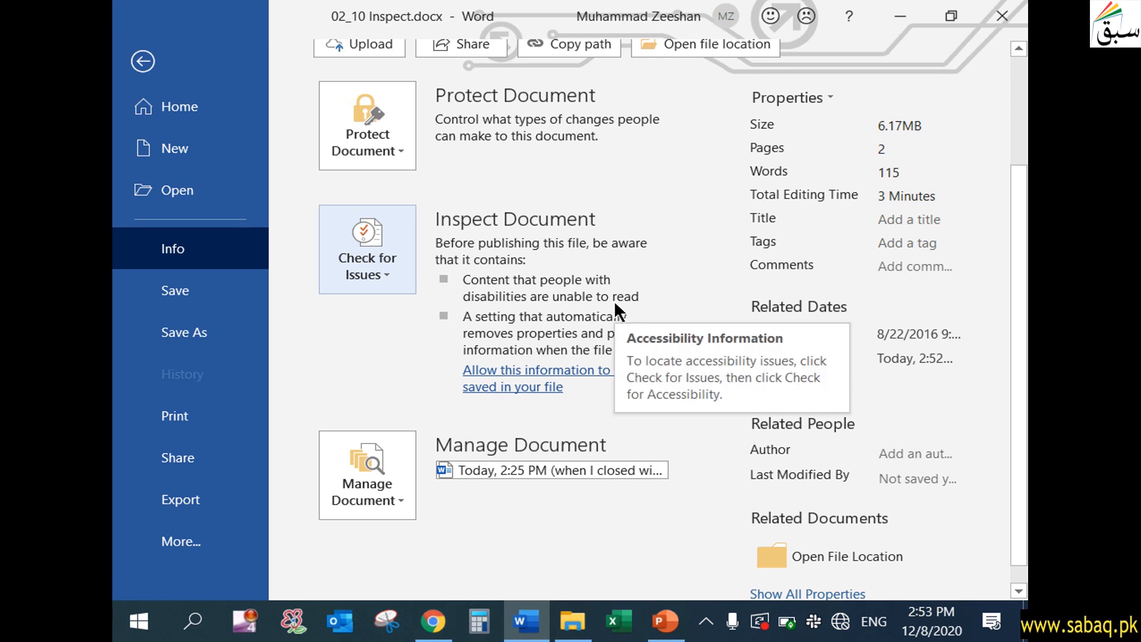
pyautogui.click(393, 265)
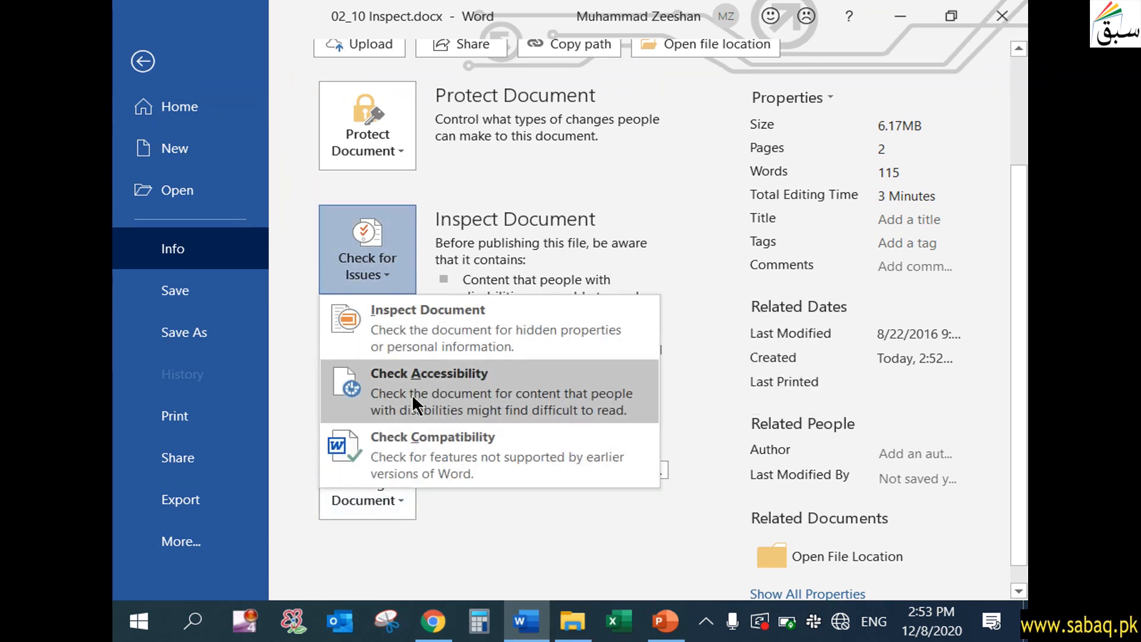
pyautogui.click(443, 389)
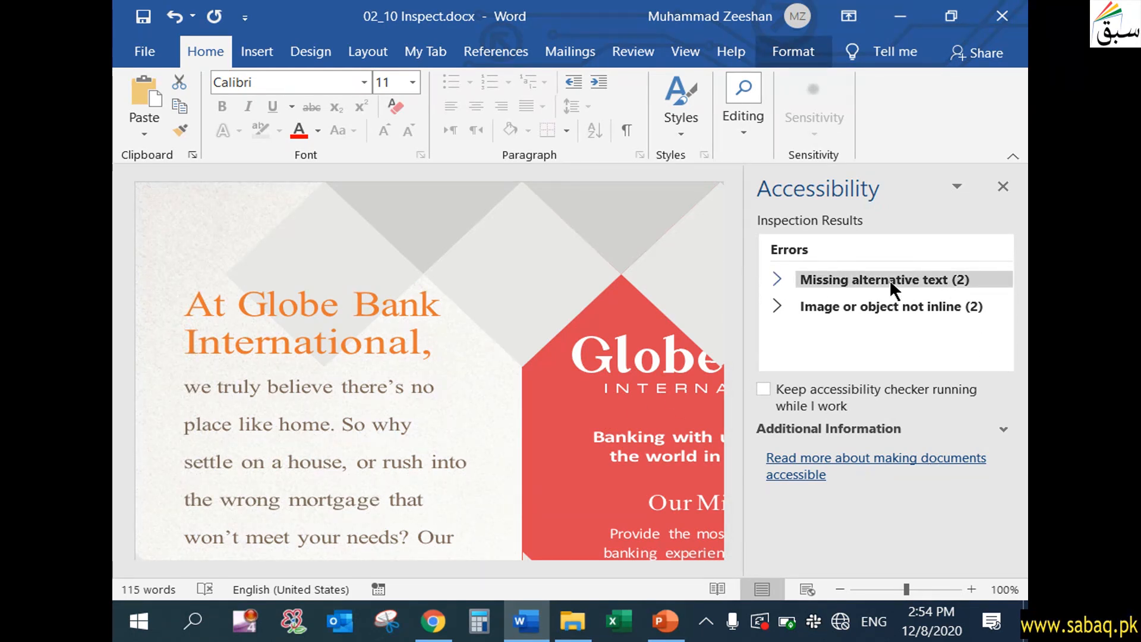
pyautogui.moveTo(366, 565); pyautogui.dragTo(560, 569)
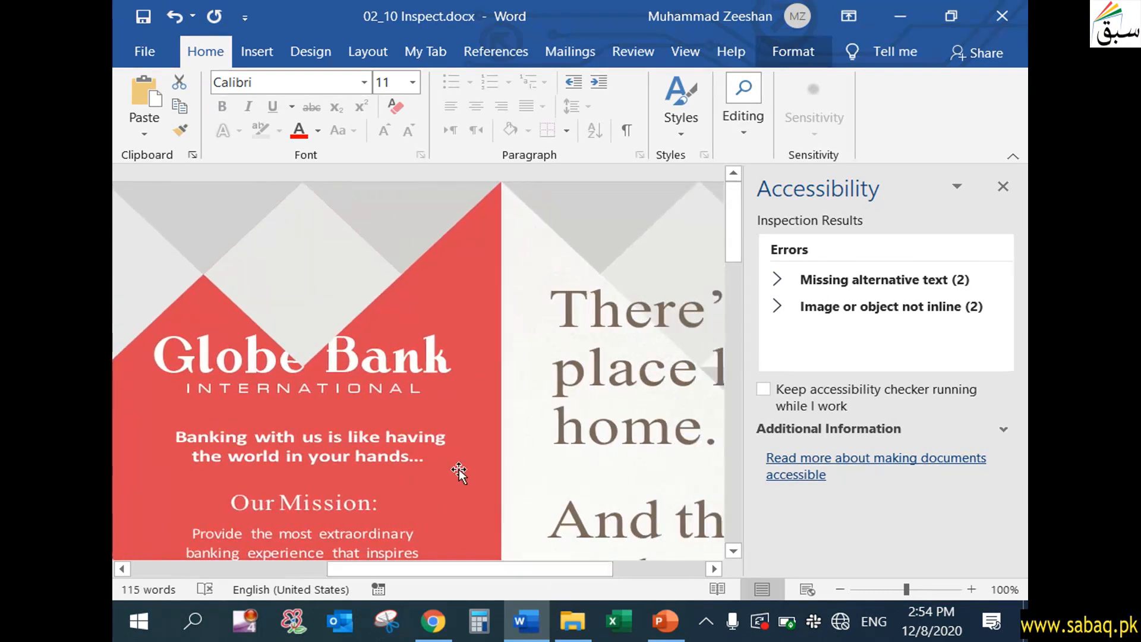
pyautogui.scroll(-5, 461, 476)
pyautogui.scroll(-3, 401, 461)
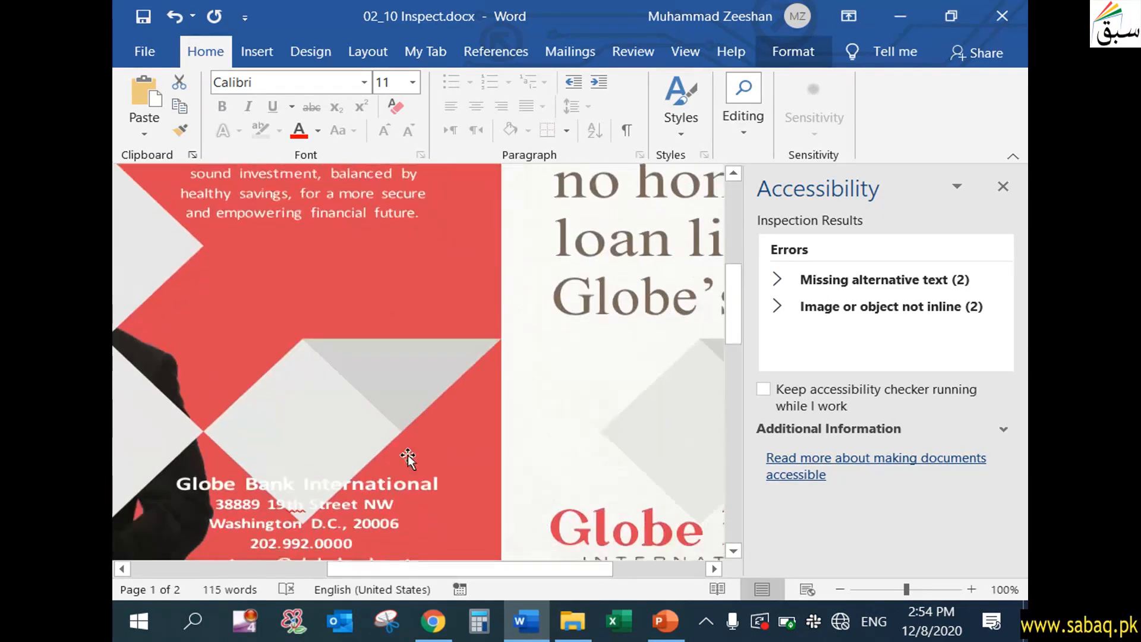
pyautogui.click(423, 398)
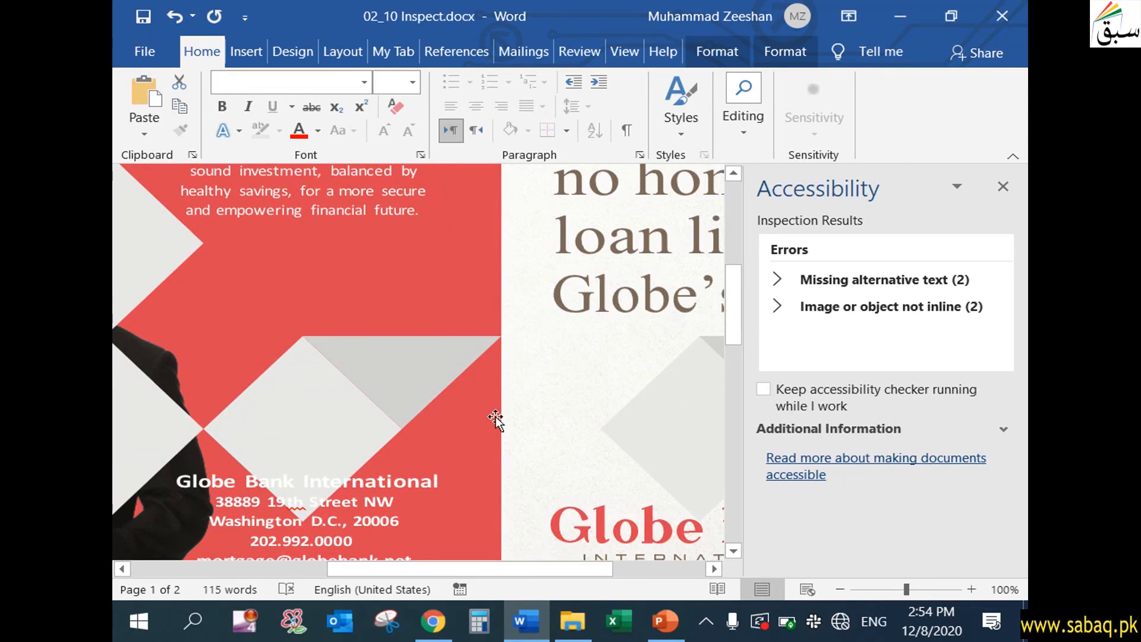
pyautogui.rightClick(394, 393)
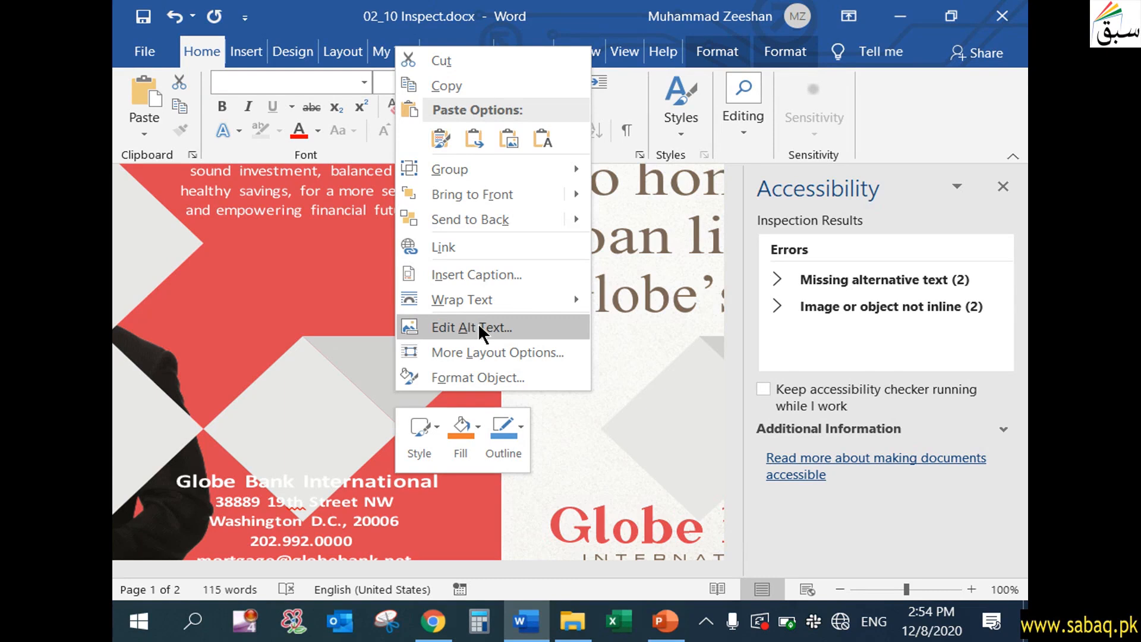
pyautogui.press('Escape')
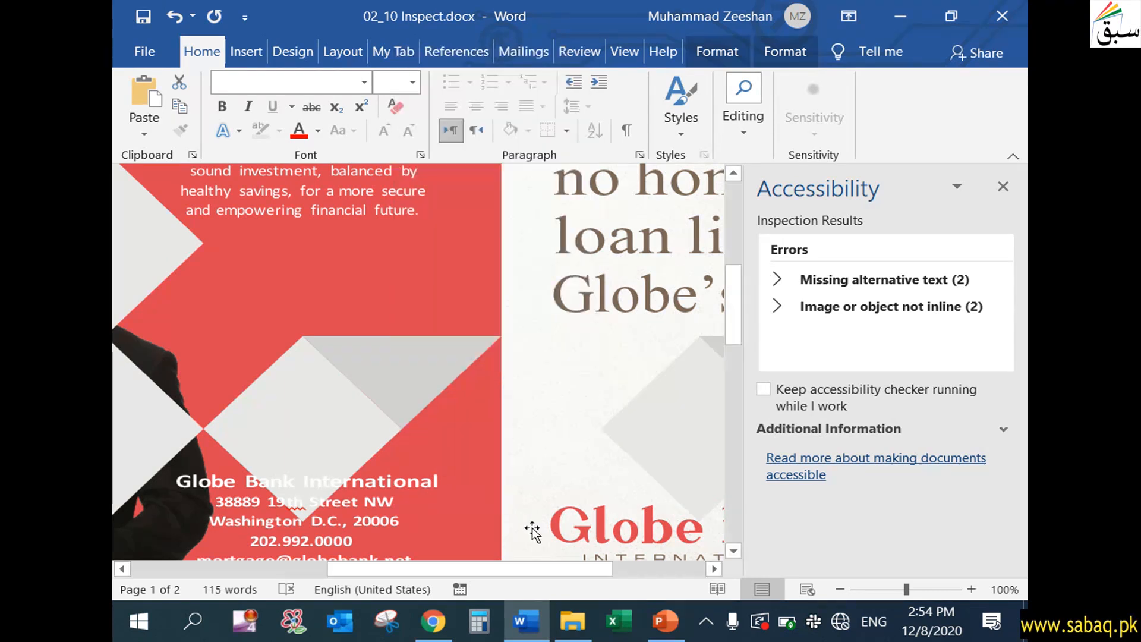
# - Check the alt text of the red Globe Bank centre panel, leaving it without a description
pyautogui.moveTo(573, 565); pyautogui.dragTo(334, 561)
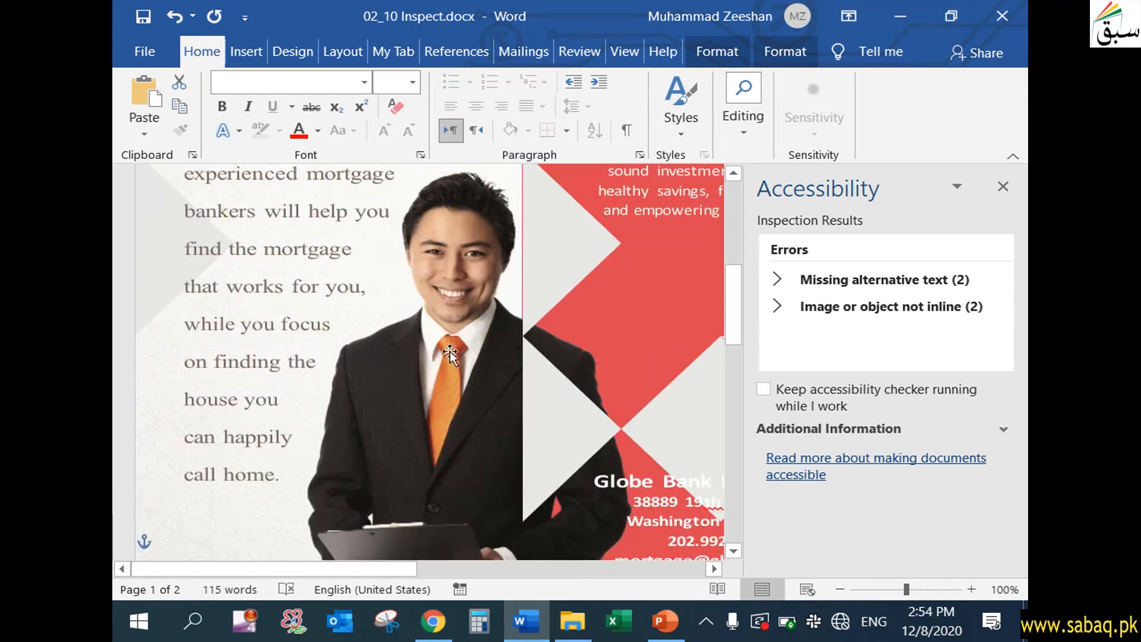
pyautogui.scroll(3, 513, 349)
pyautogui.click(632, 279)
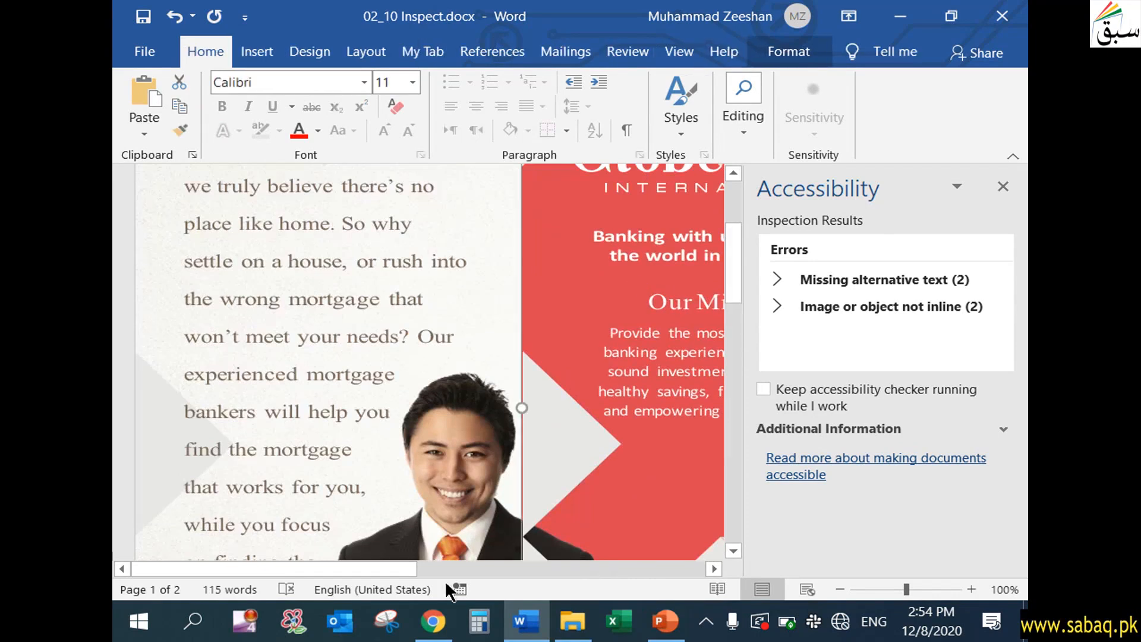
pyautogui.moveTo(387, 561); pyautogui.dragTo(571, 565)
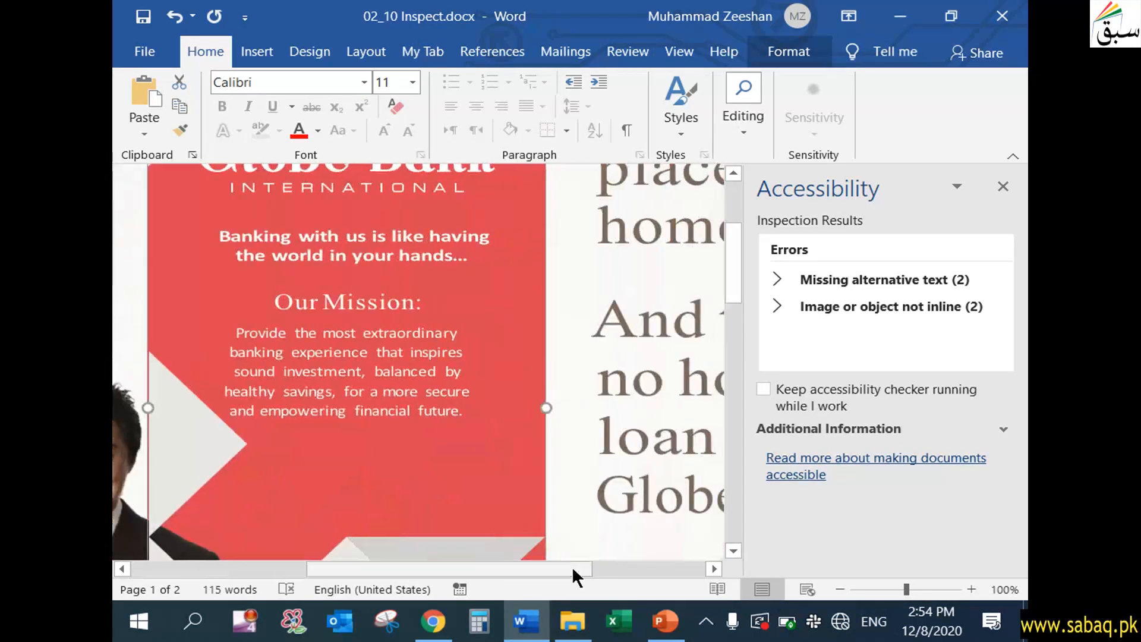
pyautogui.rightClick(472, 297)
pyautogui.press('Escape')
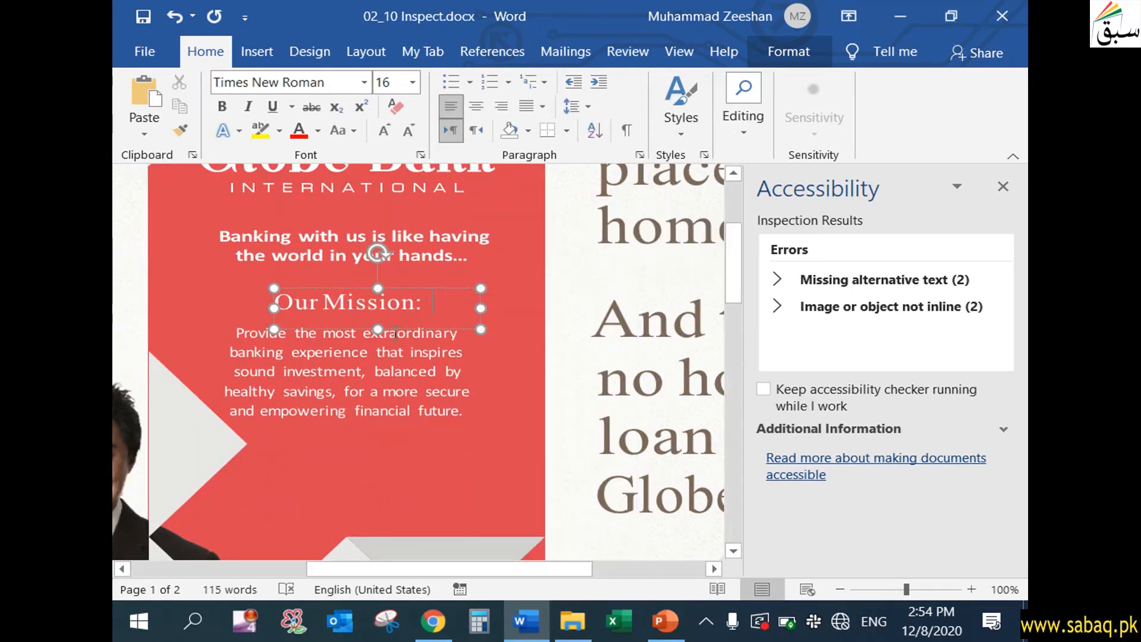
pyautogui.rightClick(319, 451)
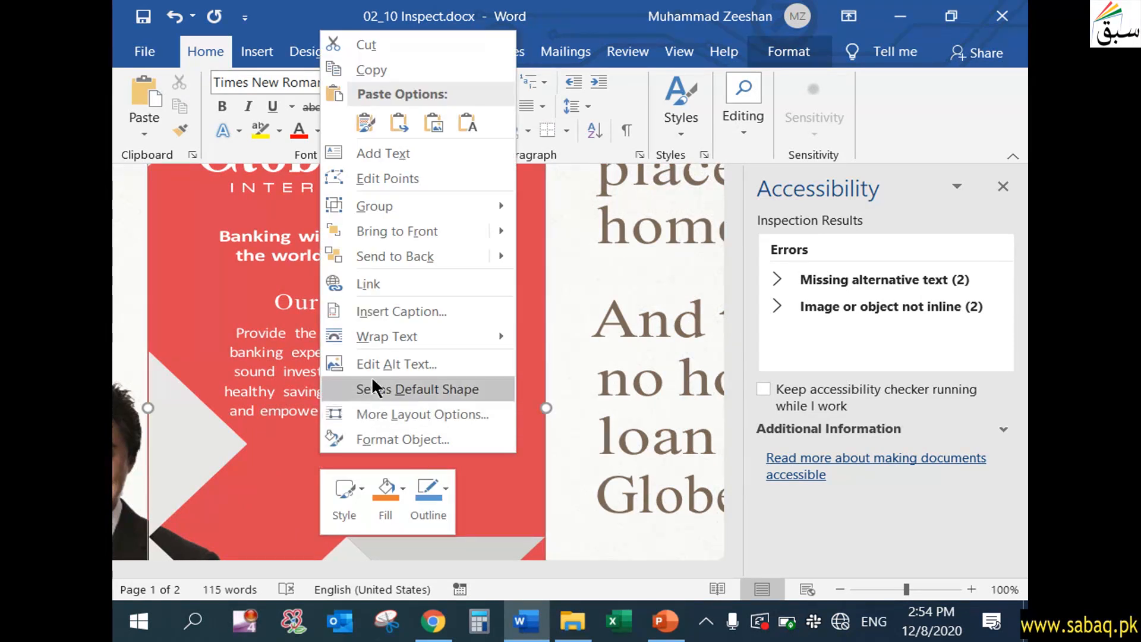
pyautogui.click(405, 364)
pyautogui.click(860, 325)
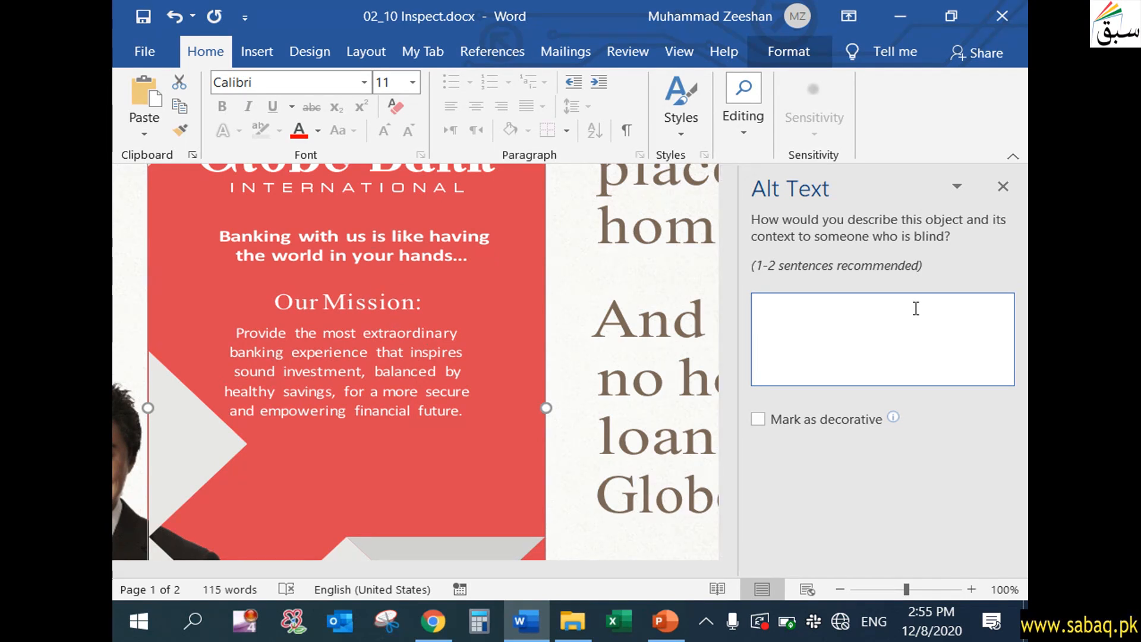
pyautogui.click(1002, 186)
# - Add alt text to the picture of the man in the suit, giving his first name and saying he is a project manager
pyautogui.moveTo(635, 566); pyautogui.dragTo(441, 563)
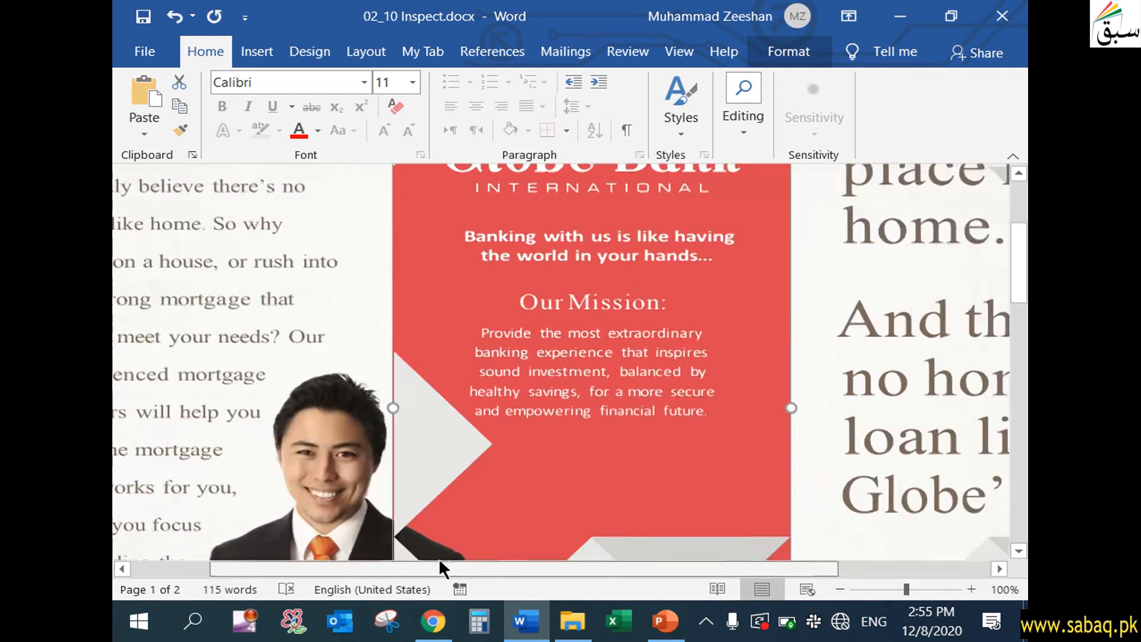
pyautogui.scroll(-4, 425, 487)
pyautogui.click(409, 426)
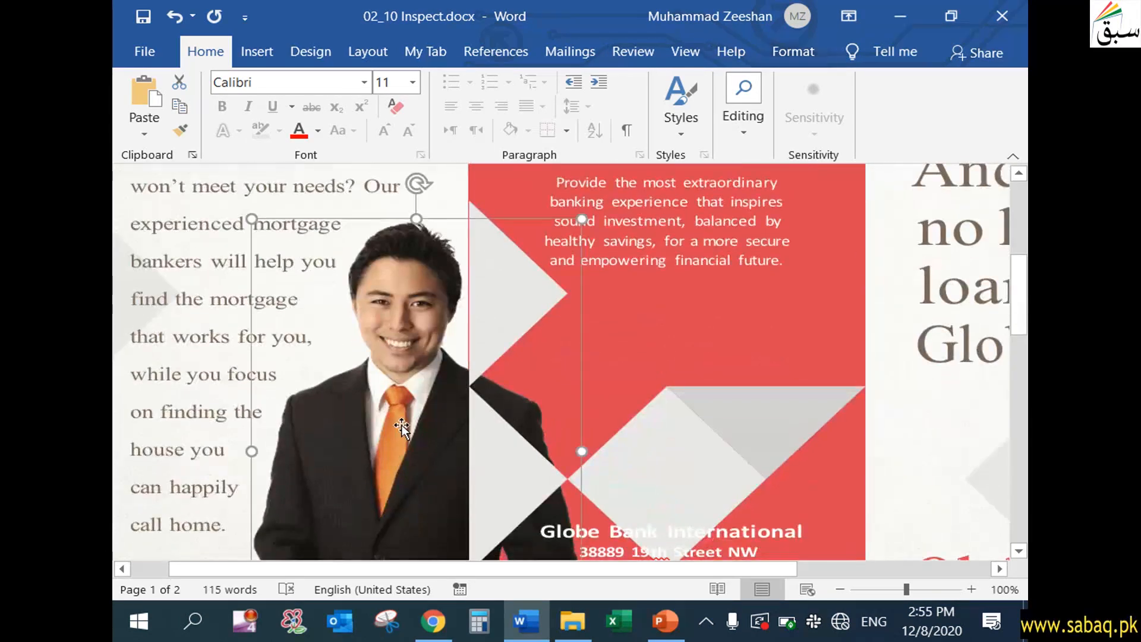
pyautogui.scroll(-1, 399, 459)
pyautogui.scroll(-2, 399, 458)
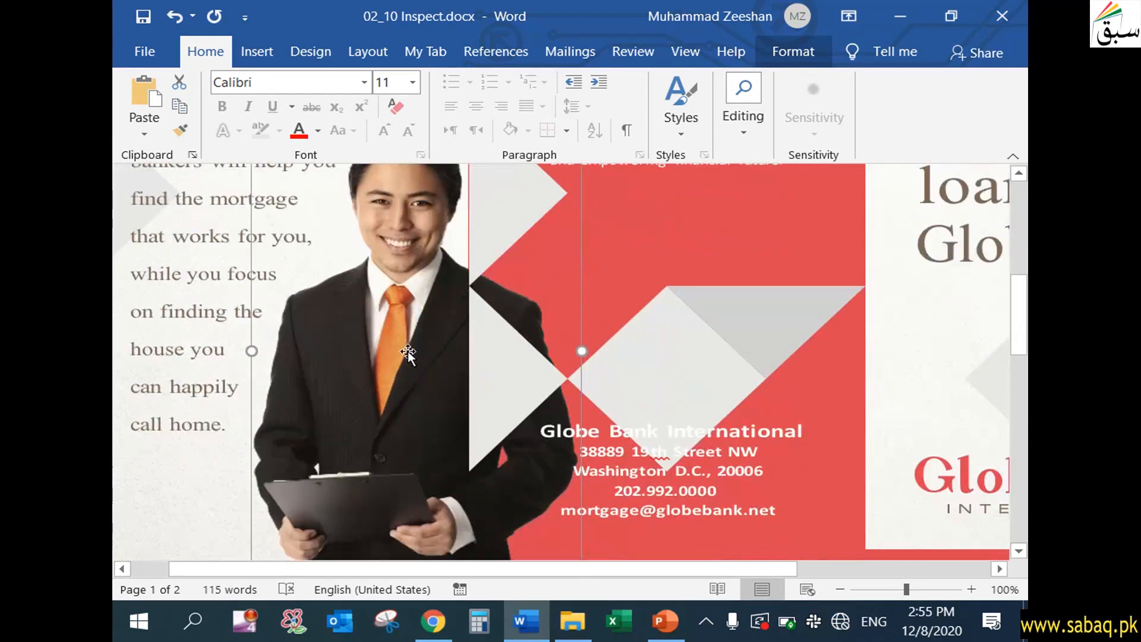
pyautogui.rightClick(409, 356)
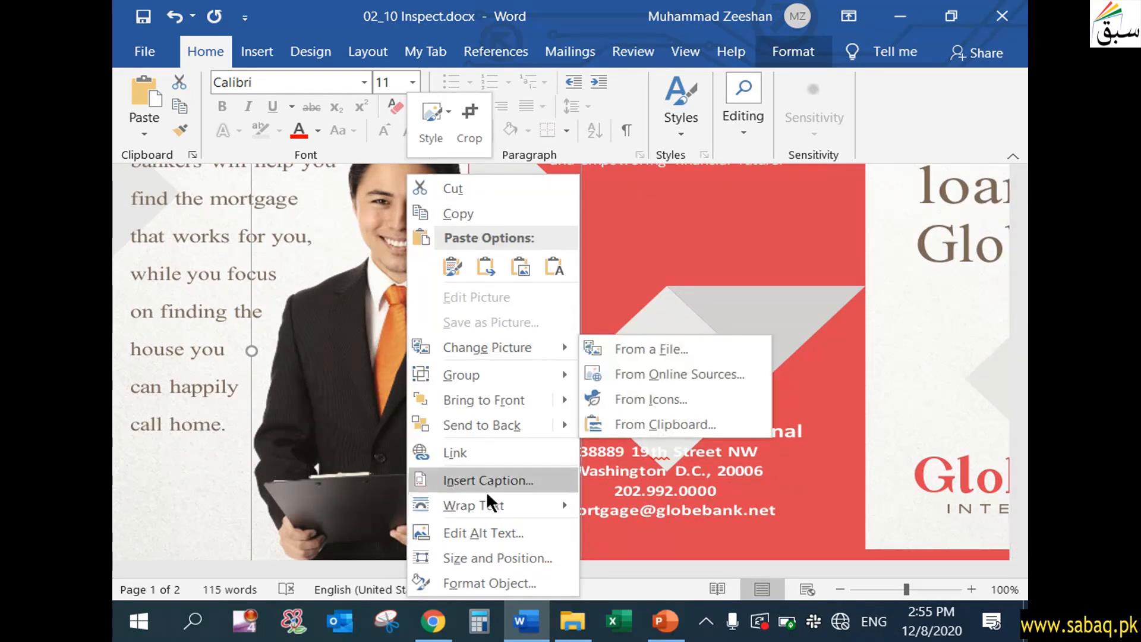
pyautogui.click(502, 533)
pyautogui.click(851, 342)
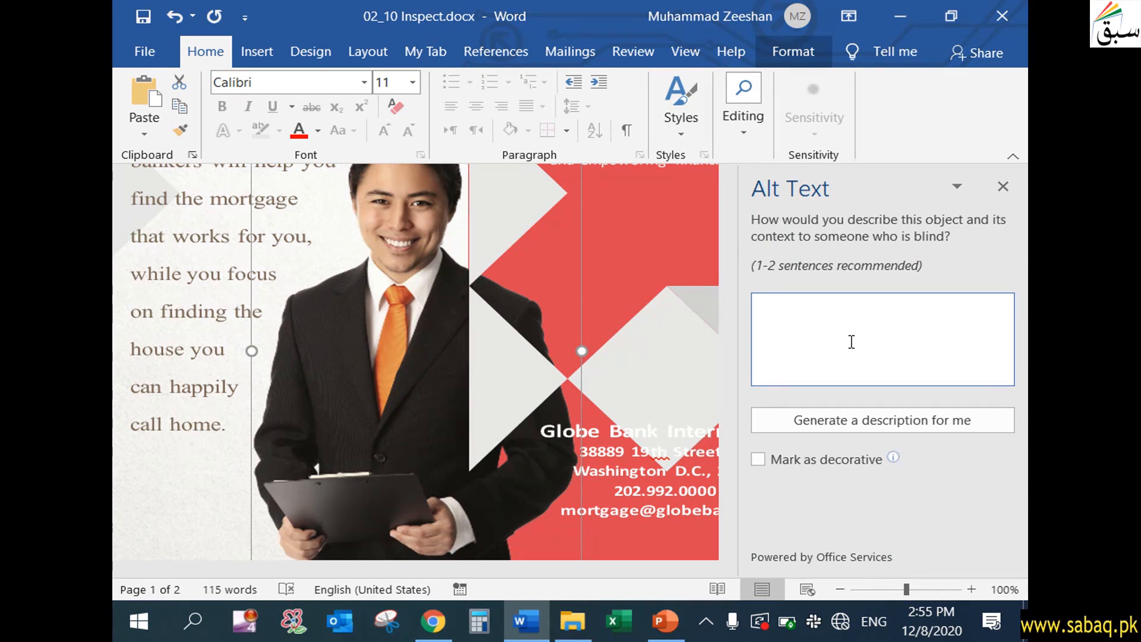
pyautogui.write('His name is Bill an')
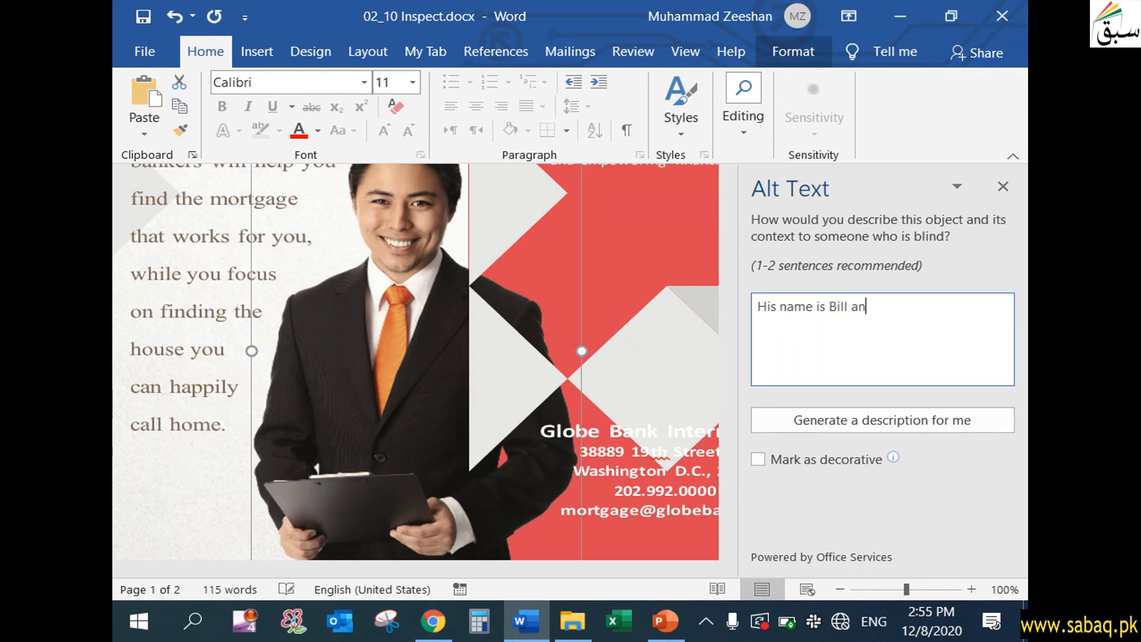
pyautogui.write('d he is a project ')
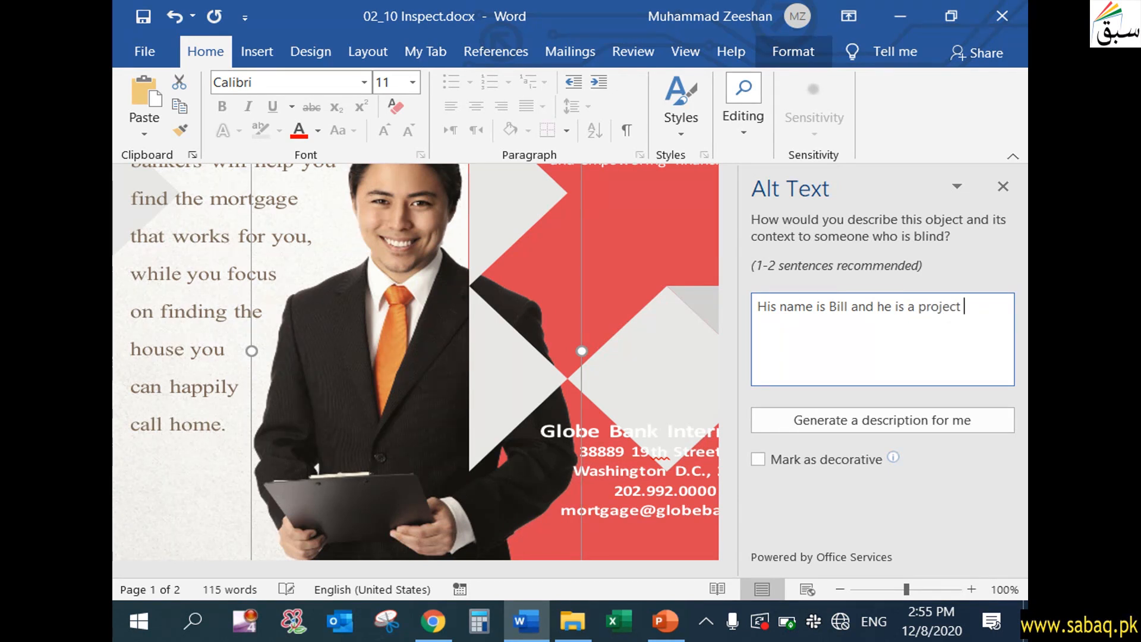
pyautogui.write('manager')
pyautogui.click(1002, 187)
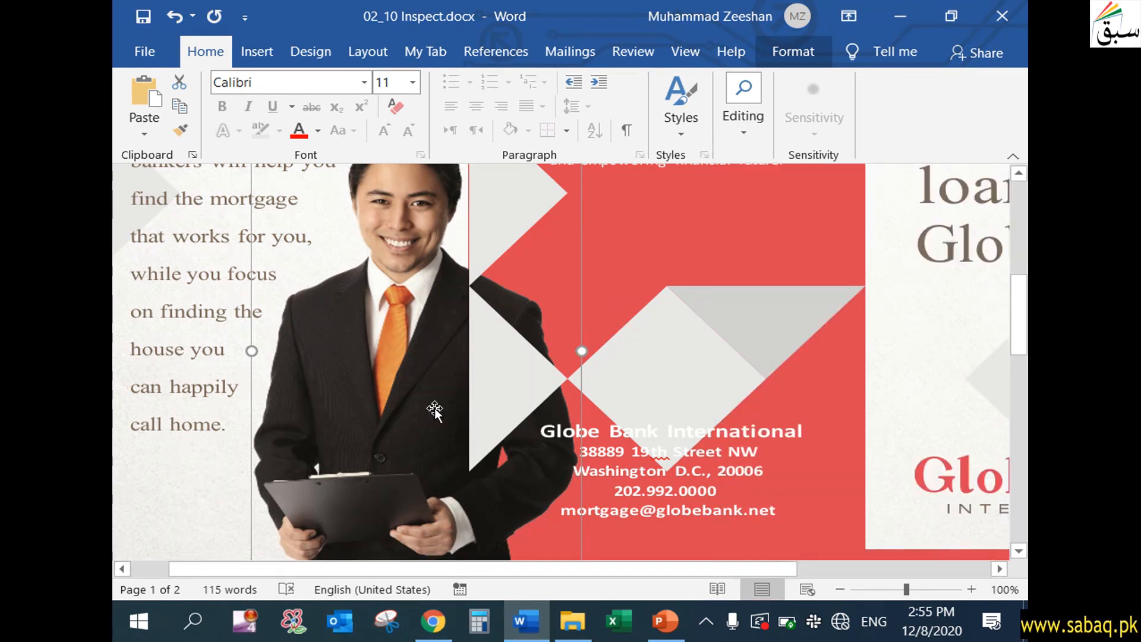
# - Reopen the alt text of the man's picture to verify the saved description
pyautogui.scroll(-3, 410, 373)
pyautogui.scroll(3, 410, 374)
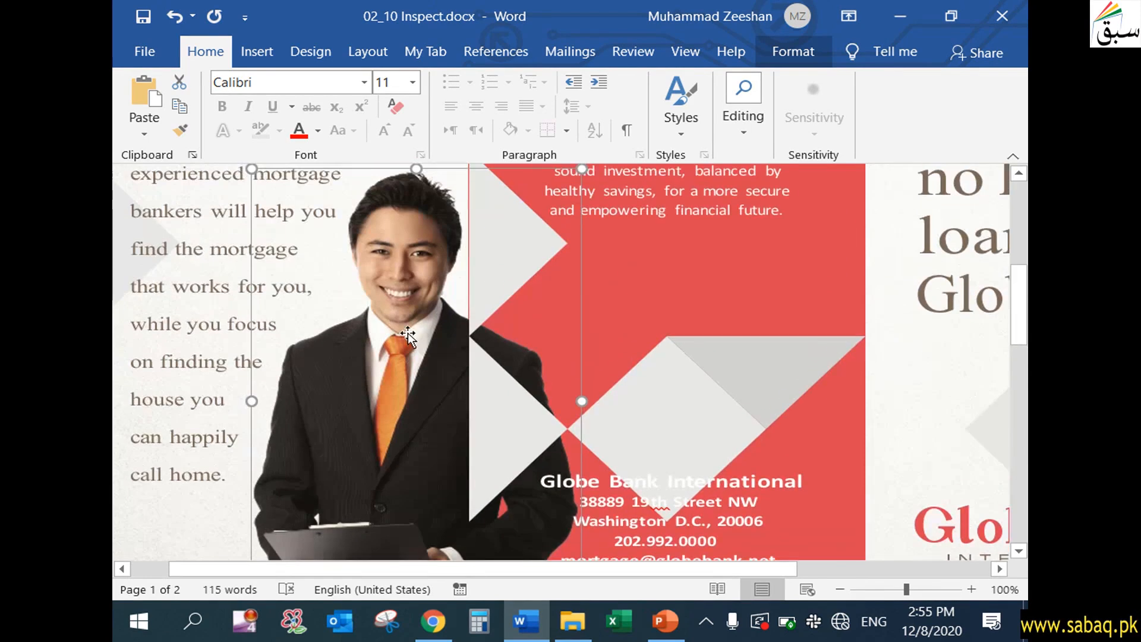
pyautogui.rightClick(401, 325)
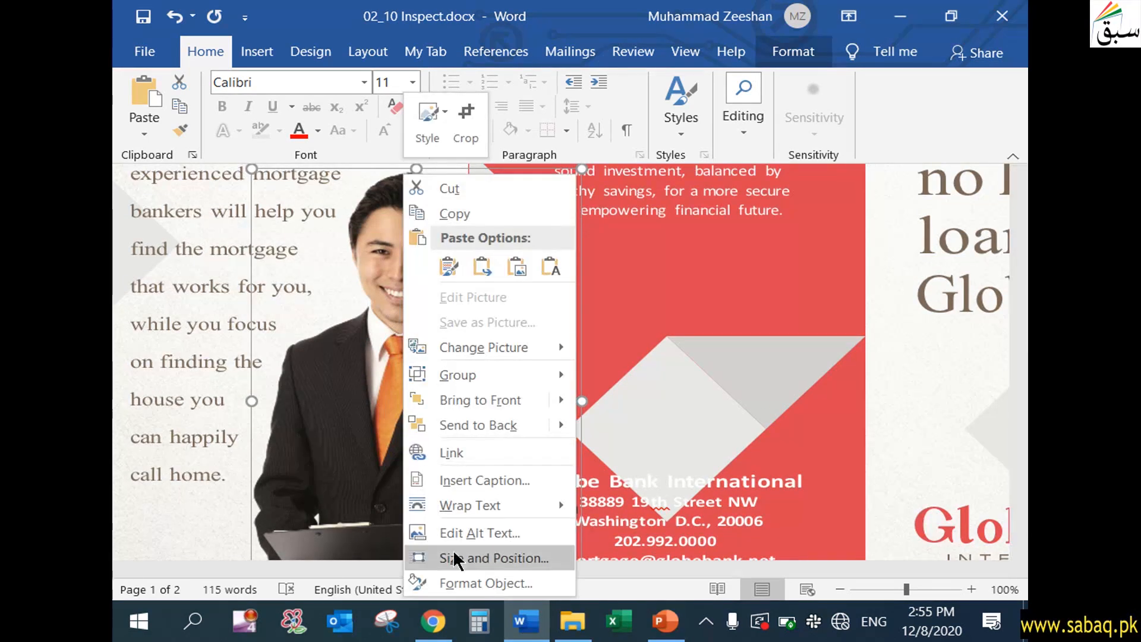
pyautogui.click(464, 536)
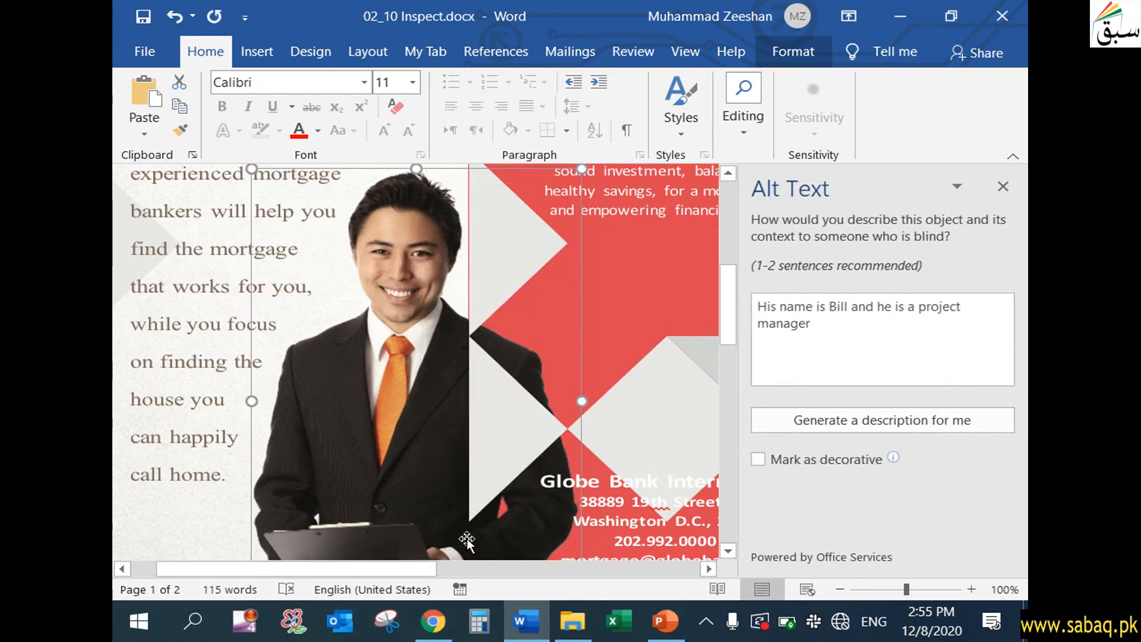
pyautogui.click(775, 307)
pyautogui.click(837, 333)
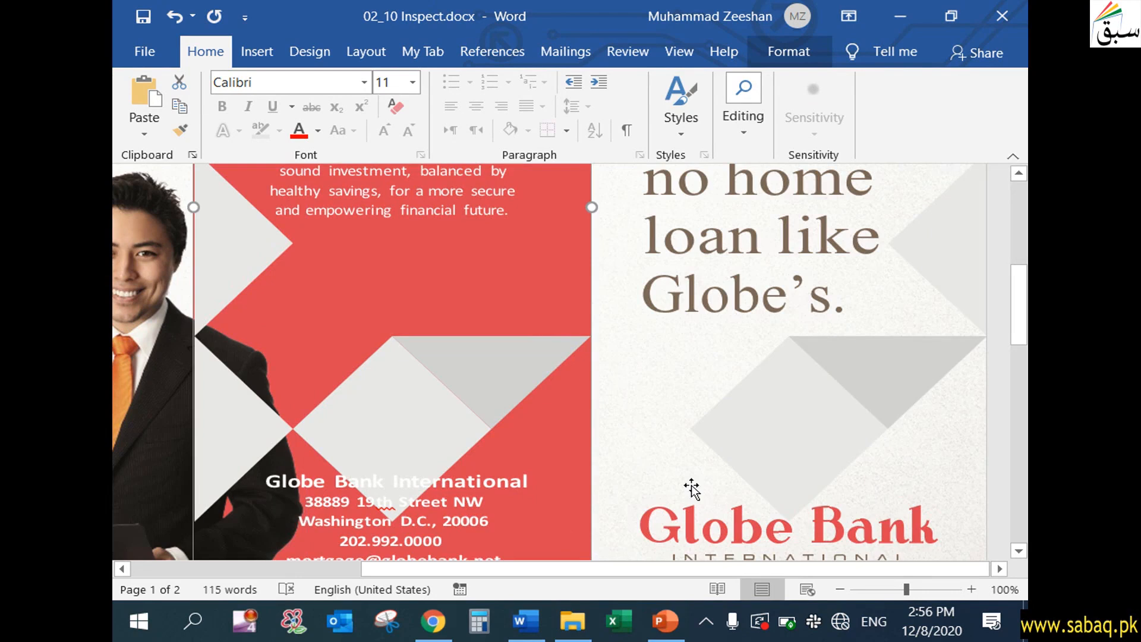
# - Run the accessibility check again and expand the Missing alternative text errors
pyautogui.scroll(8, 701, 484)
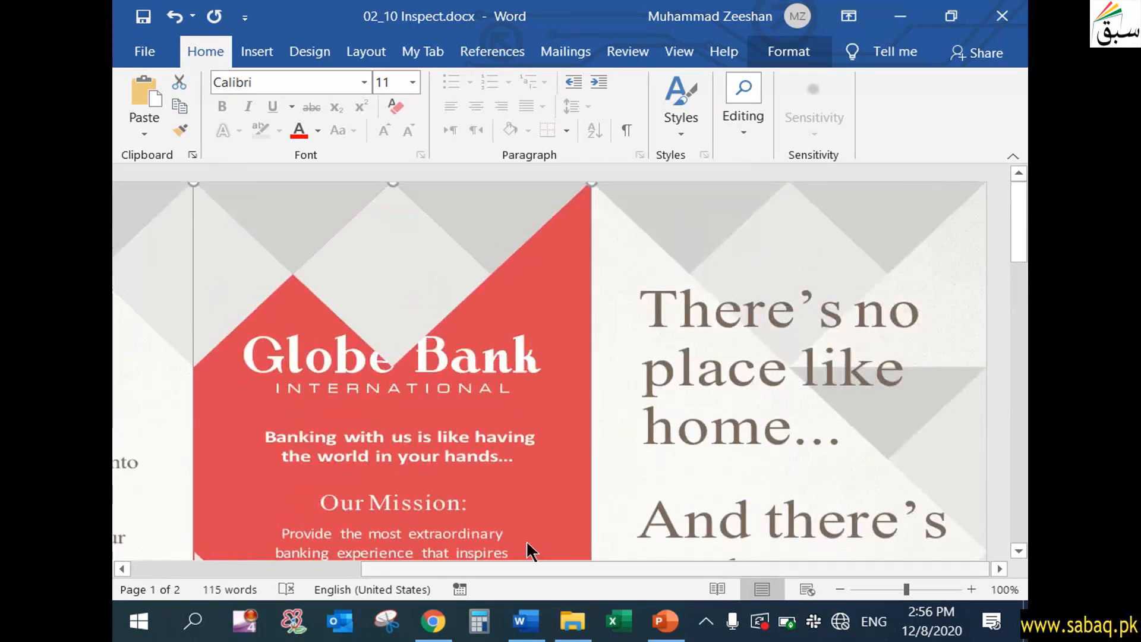
pyautogui.hscroll(-5, 544, 546)
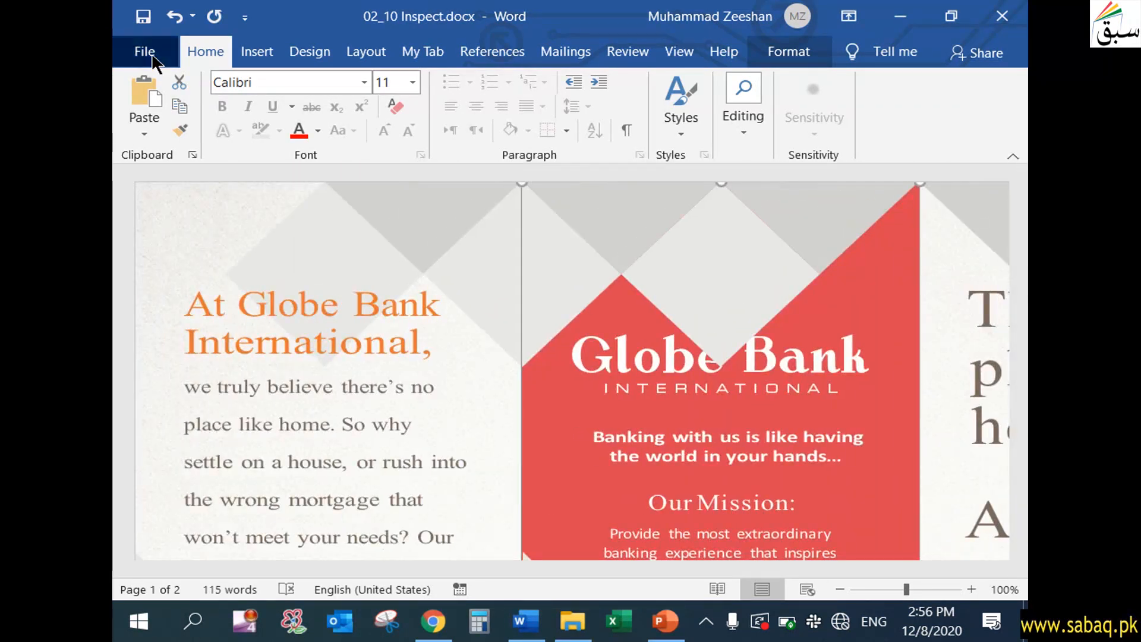
pyautogui.click(146, 52)
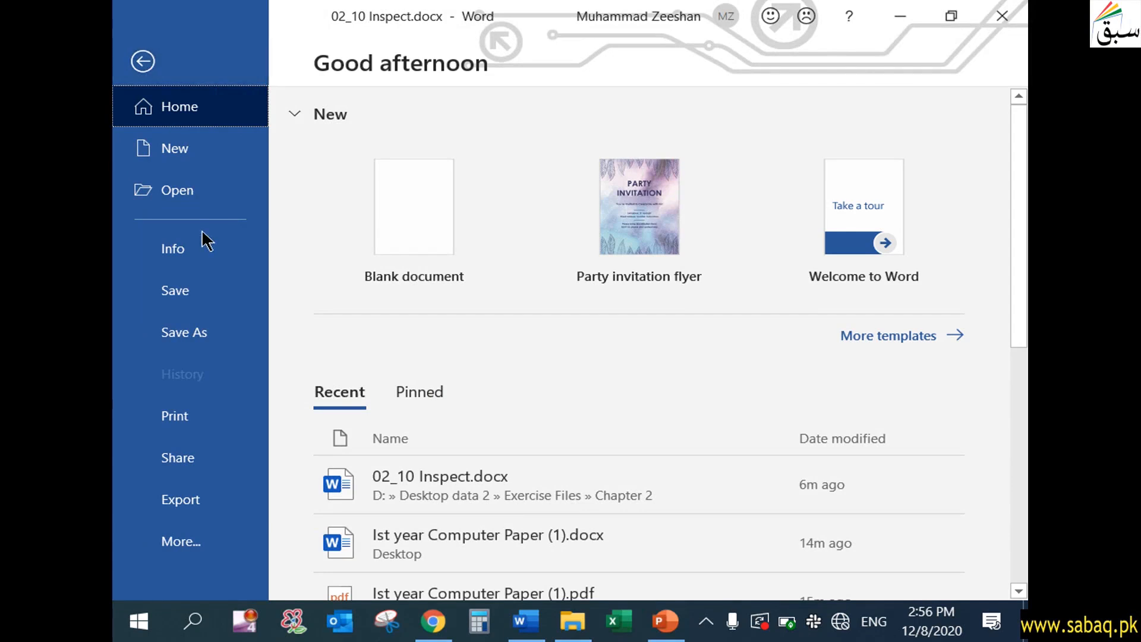
pyautogui.click(208, 248)
pyautogui.click(406, 430)
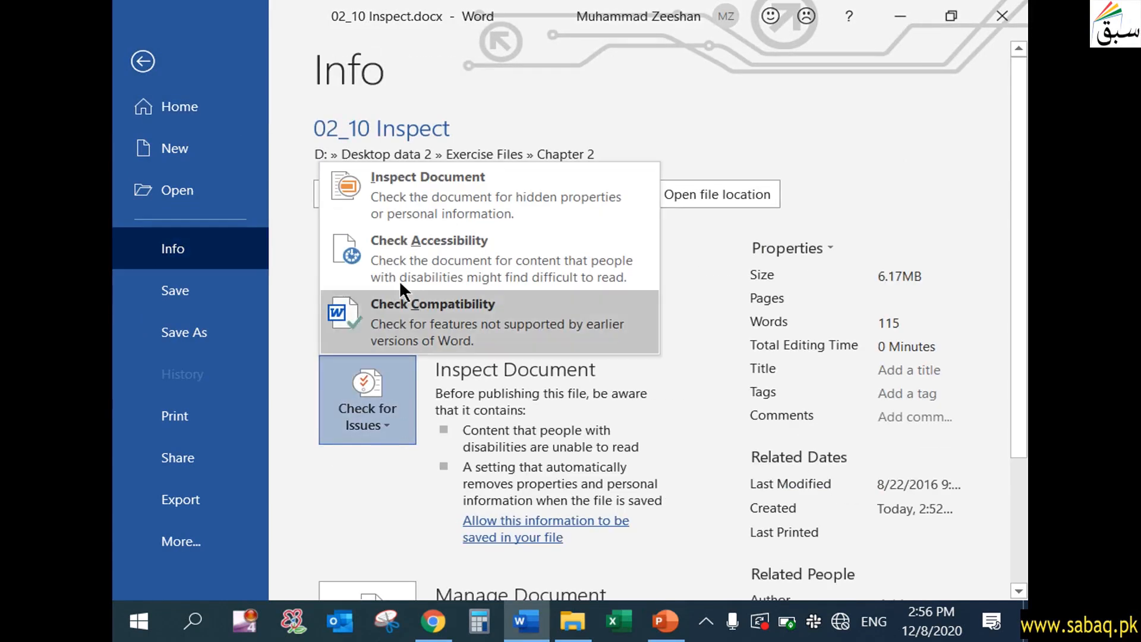
pyautogui.click(411, 248)
pyautogui.moveTo(404, 567); pyautogui.dragTo(494, 562)
pyautogui.click(855, 280)
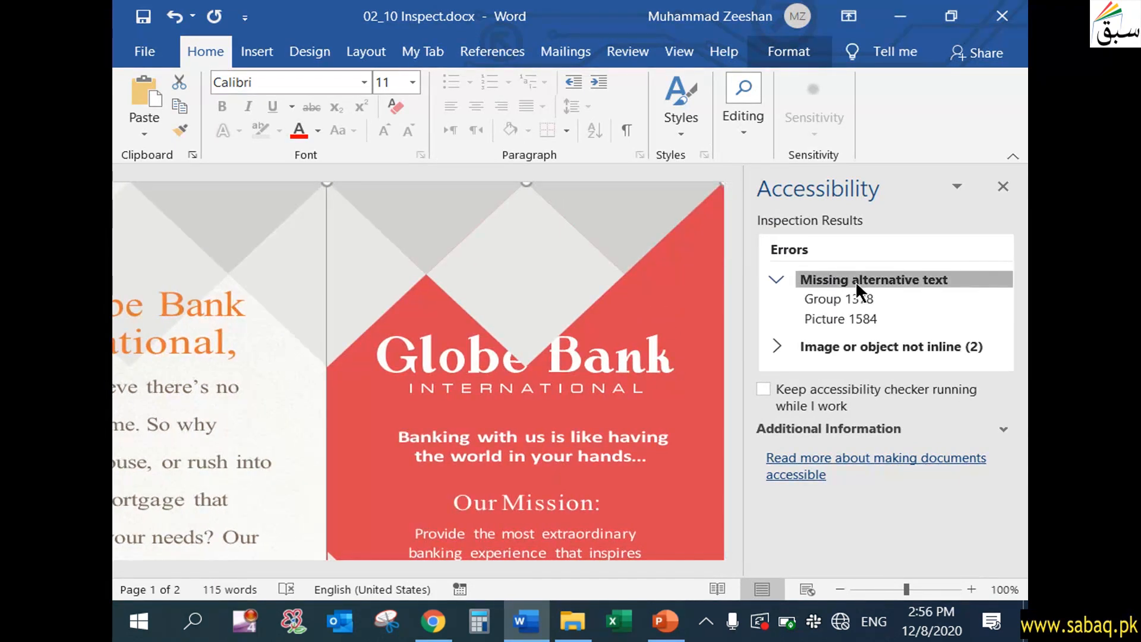
# - Add the alt text "Bank loan information" to Group 1378 from the missing alternative text errors
pyautogui.click(853, 291)
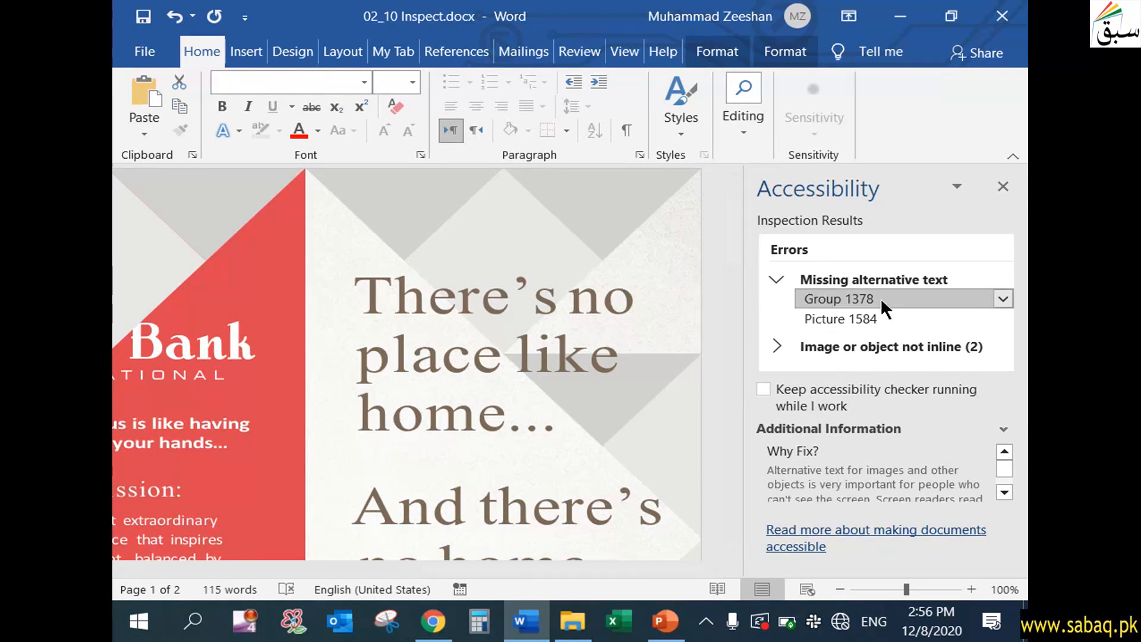
pyautogui.click(541, 263)
pyautogui.click(579, 226)
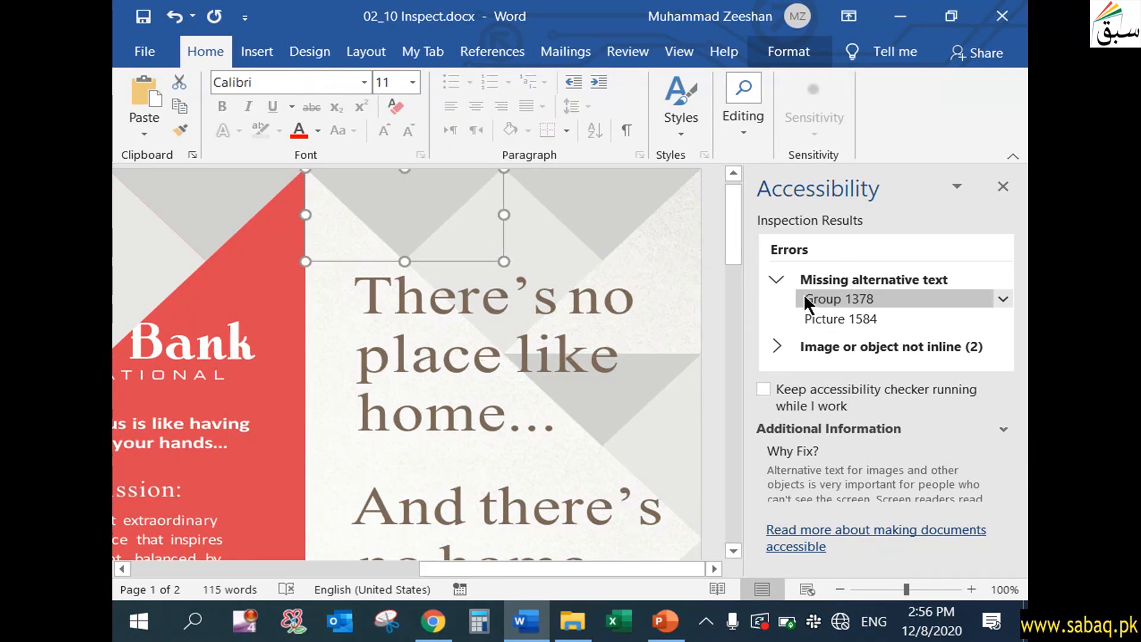
pyautogui.click(1004, 297)
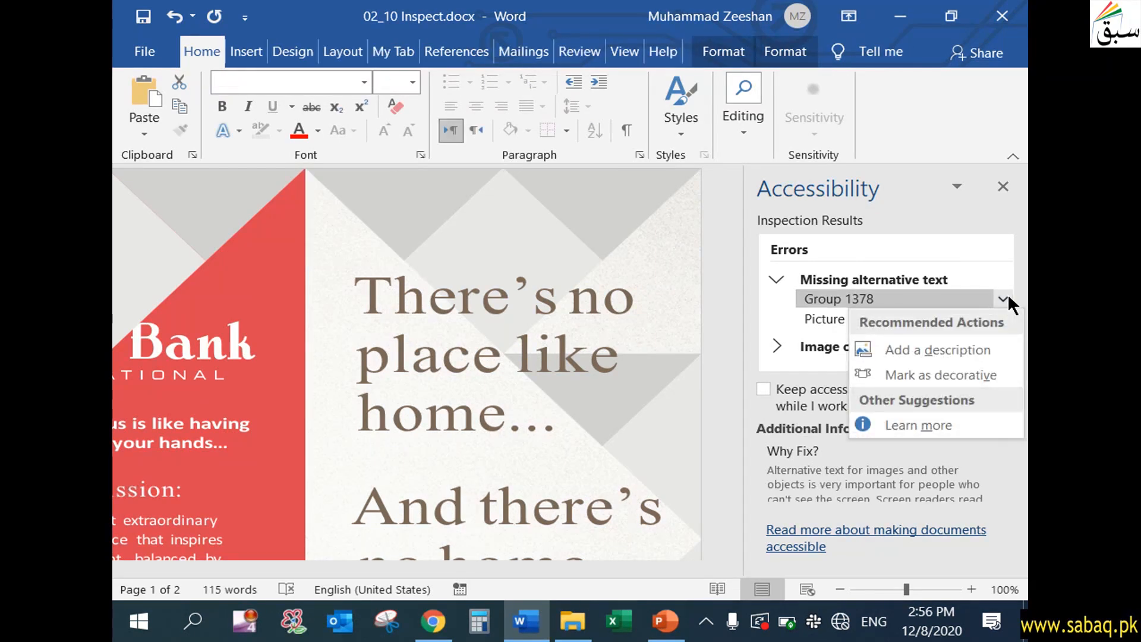
pyautogui.click(987, 348)
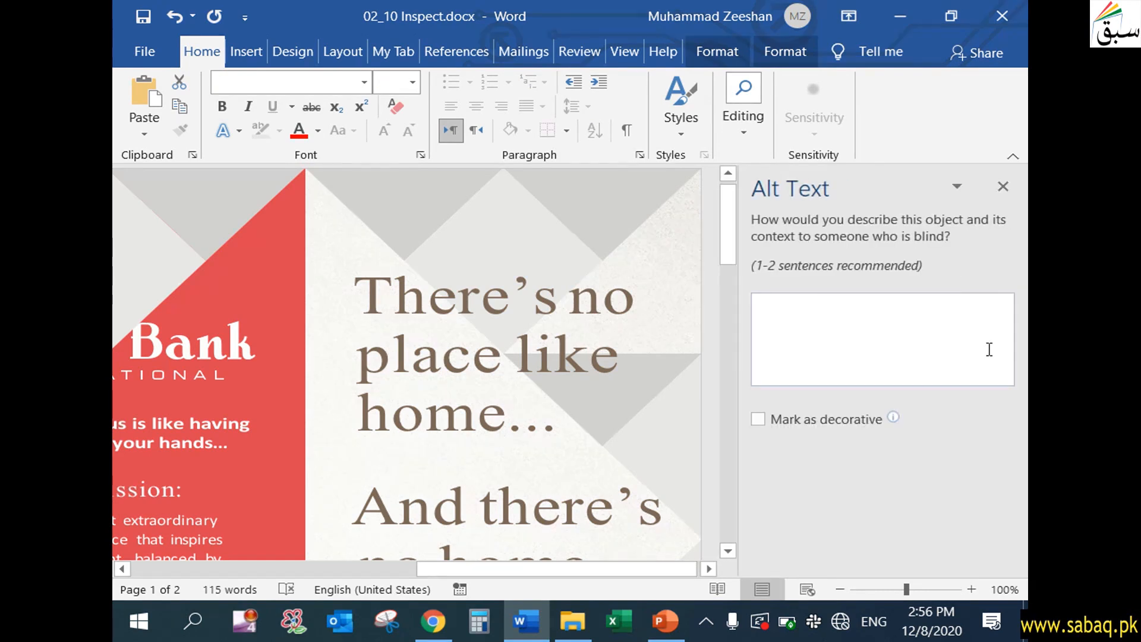
pyautogui.write('Bank ,o')
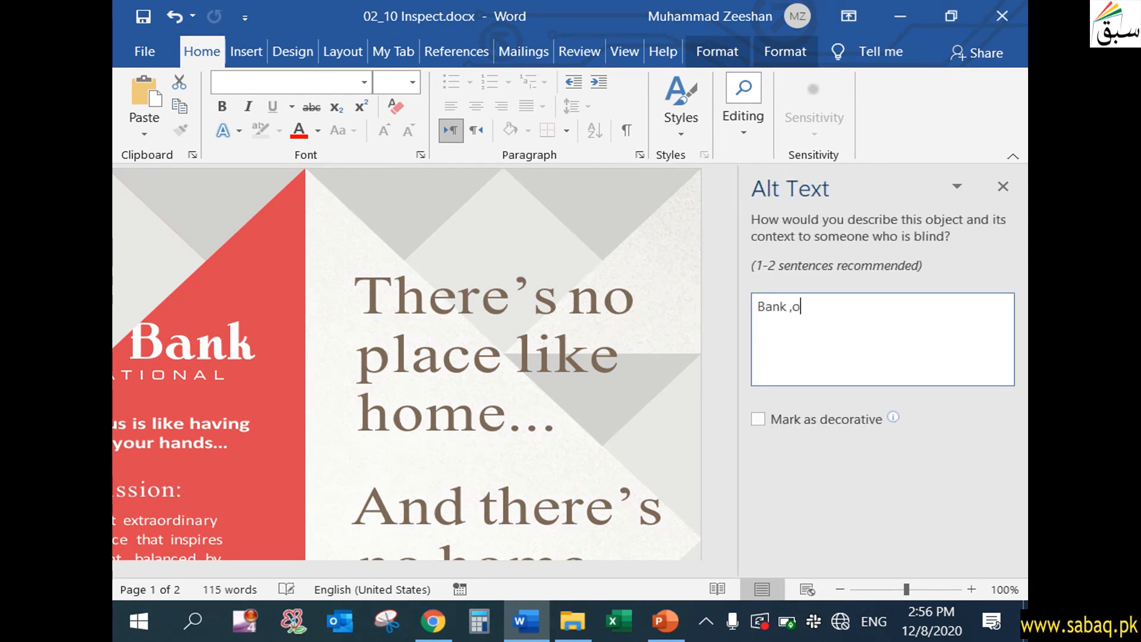
pyautogui.press('BackSpace')
pyautogui.press('BackSpace')
pyautogui.write('loan information')
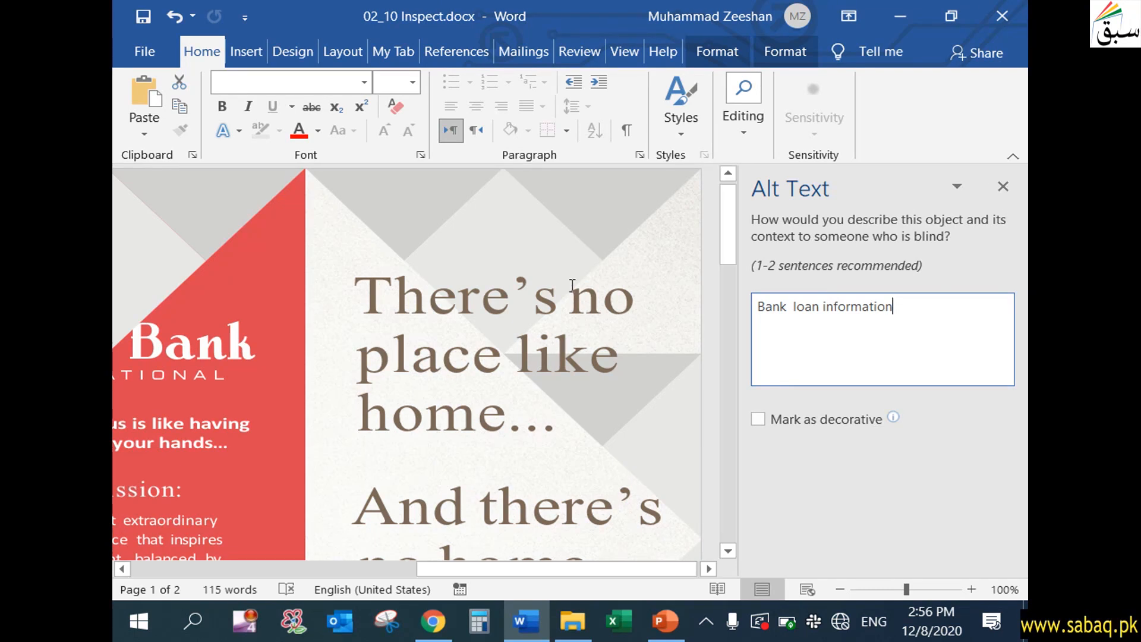
pyautogui.click(1004, 185)
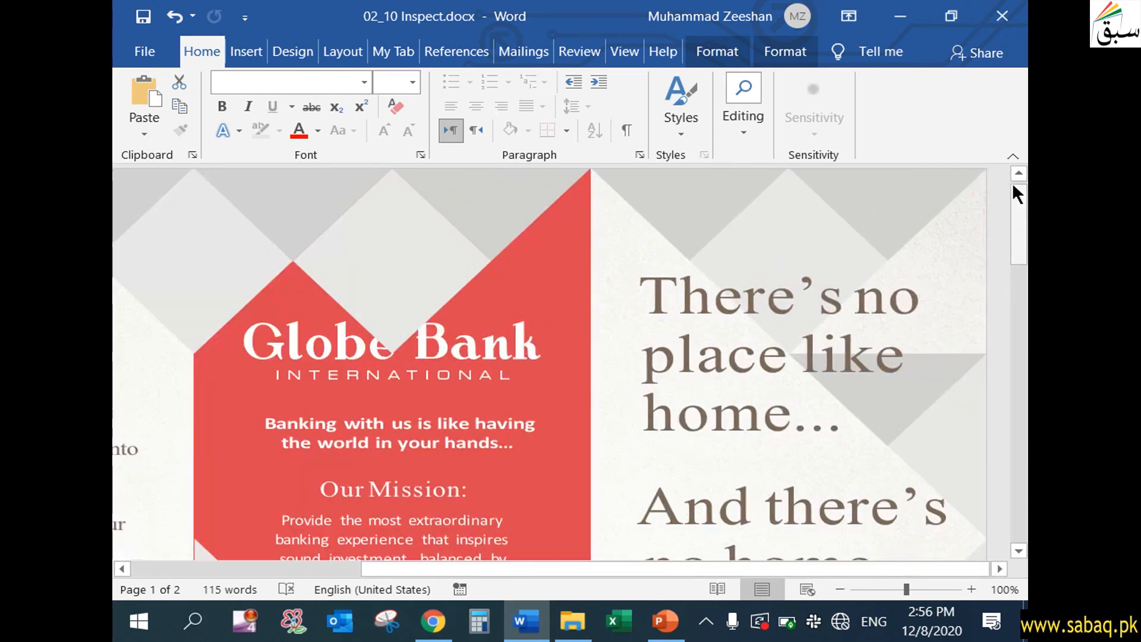
# - Run the accessibility check on the document again
pyautogui.click(147, 52)
pyautogui.click(226, 265)
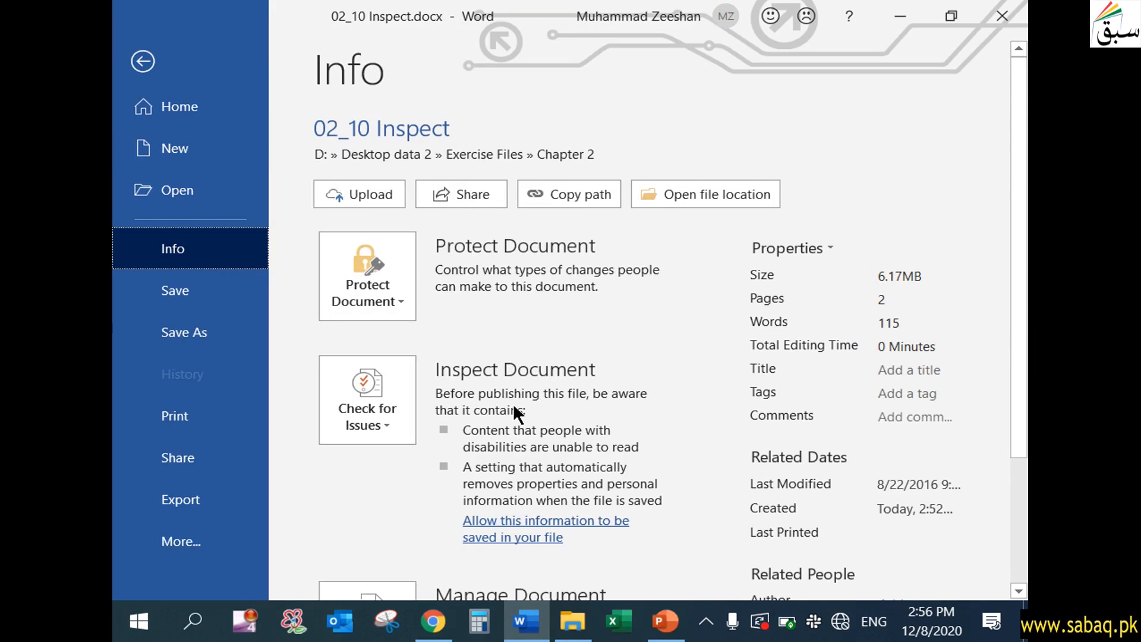
pyautogui.click(402, 422)
pyautogui.click(446, 291)
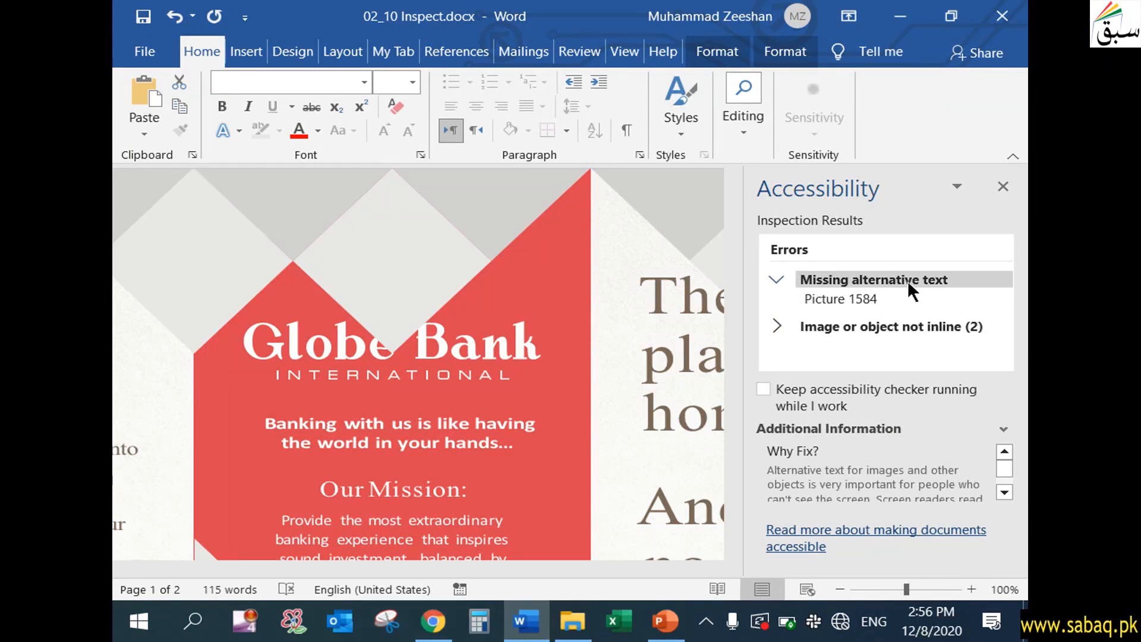
# - Add the alt text "Mortgage details" to Picture 1584 on page 2 from the missing alternative text errors
pyautogui.click(907, 297)
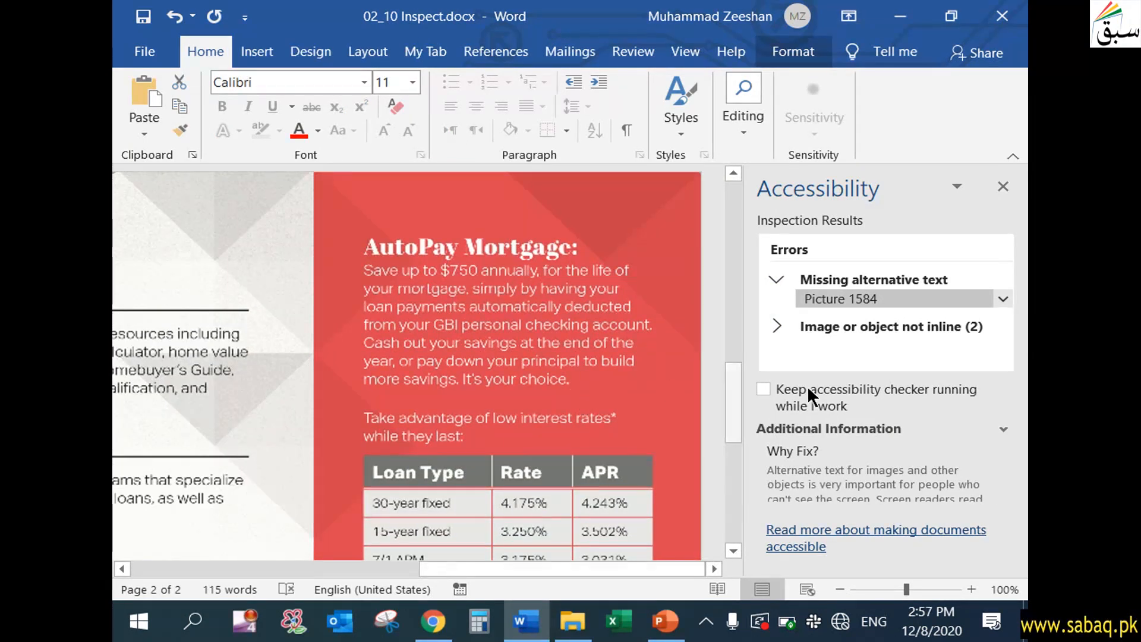
pyautogui.click(1003, 298)
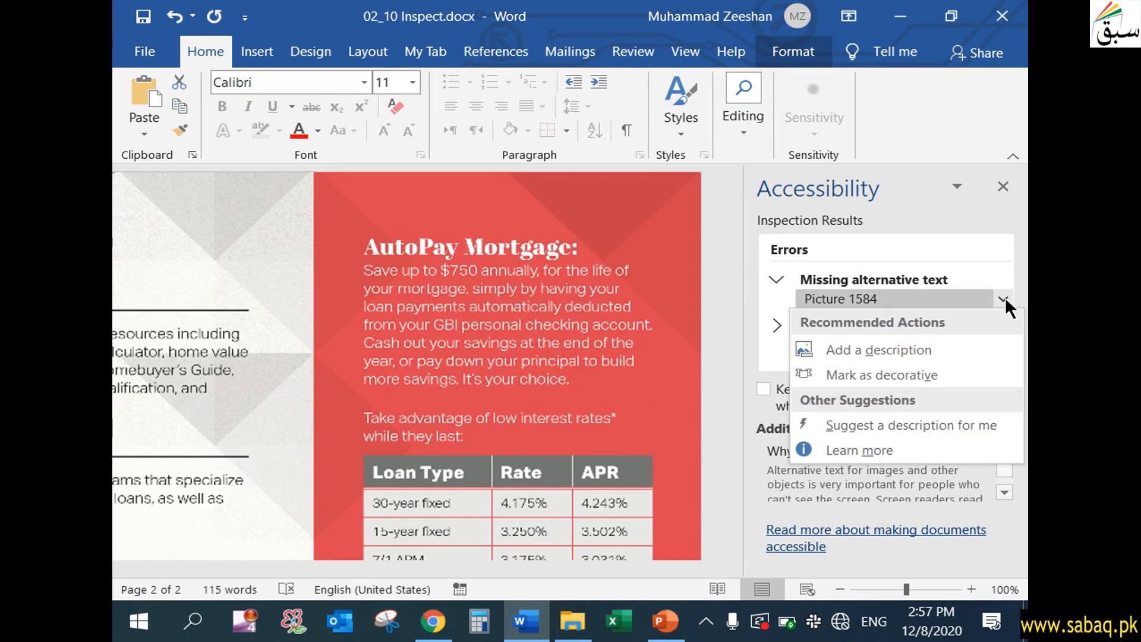
pyautogui.click(963, 345)
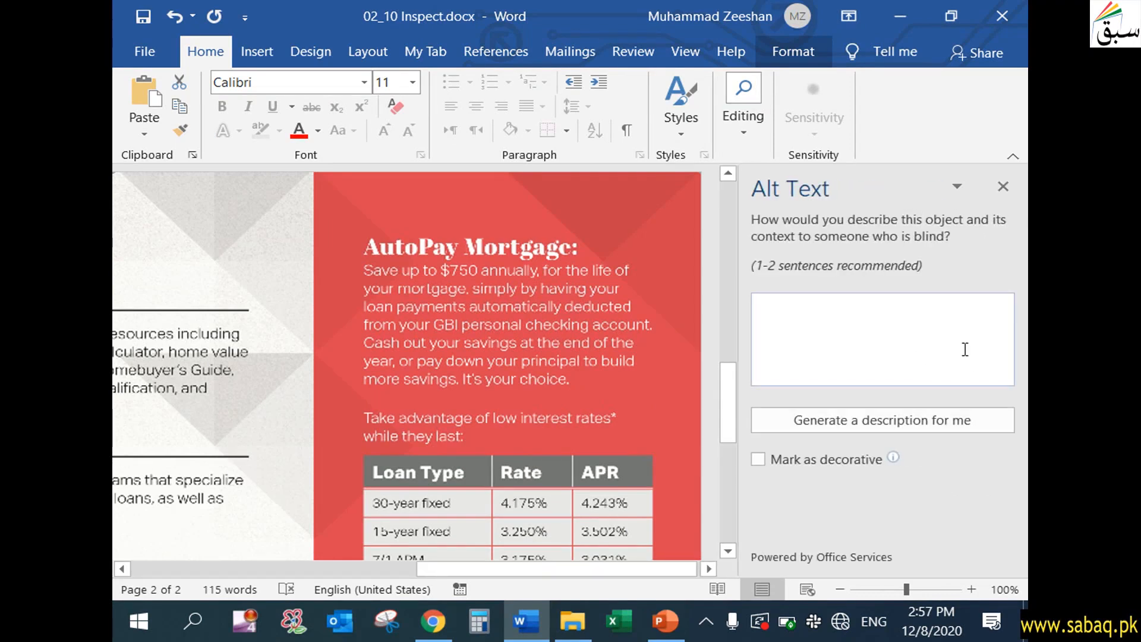
pyautogui.write('or')
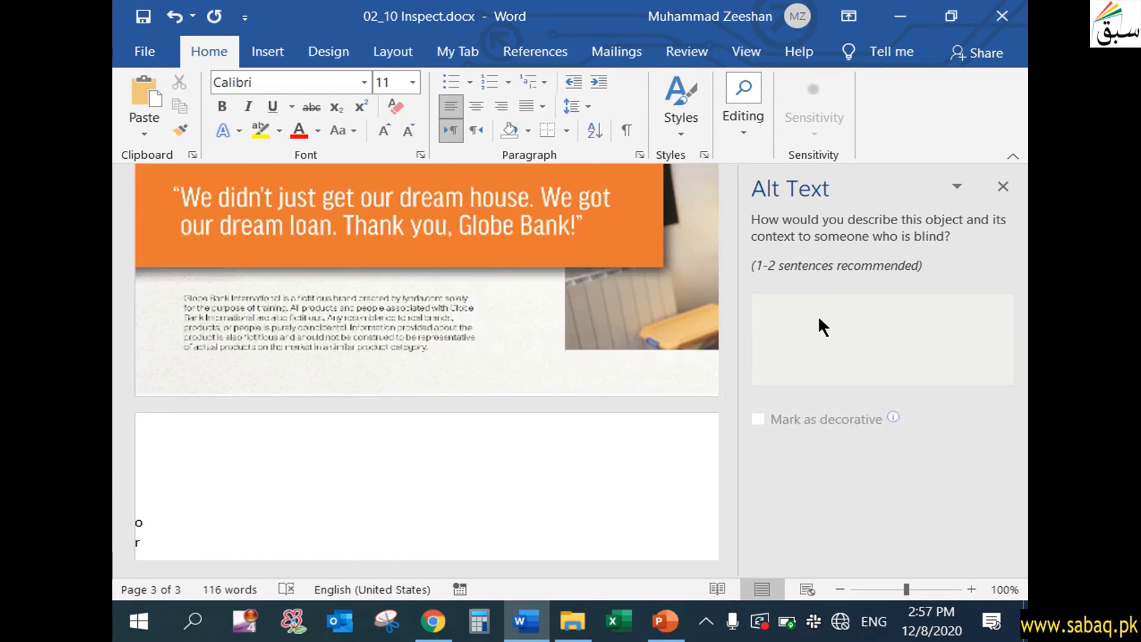
pyautogui.click(1003, 186)
pyautogui.click(316, 523)
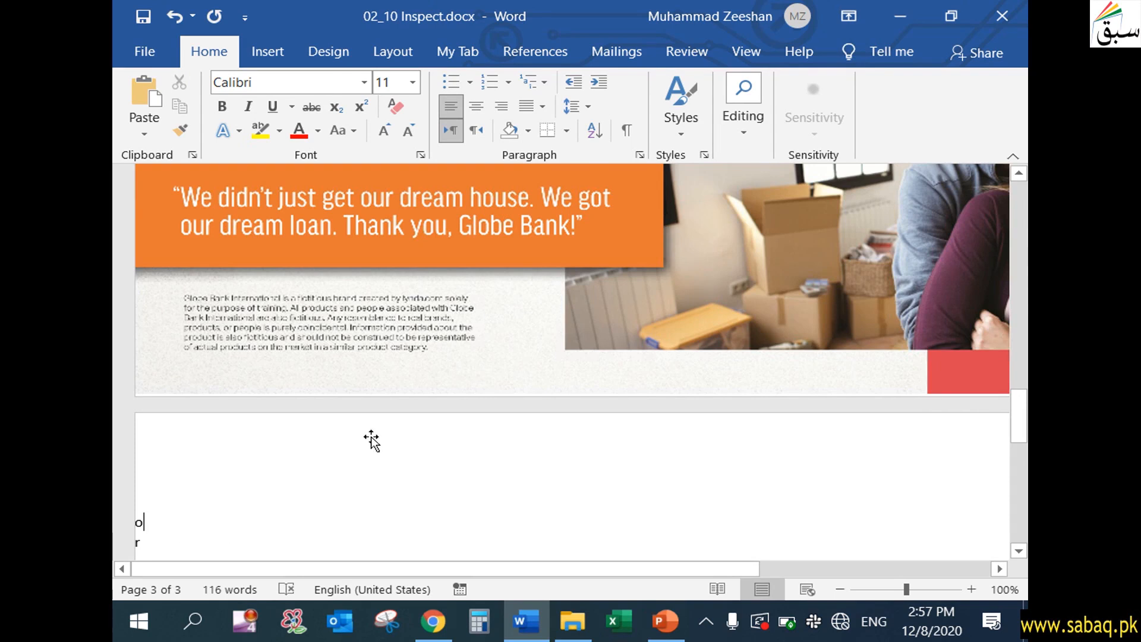
pyautogui.scroll(4, 369, 440)
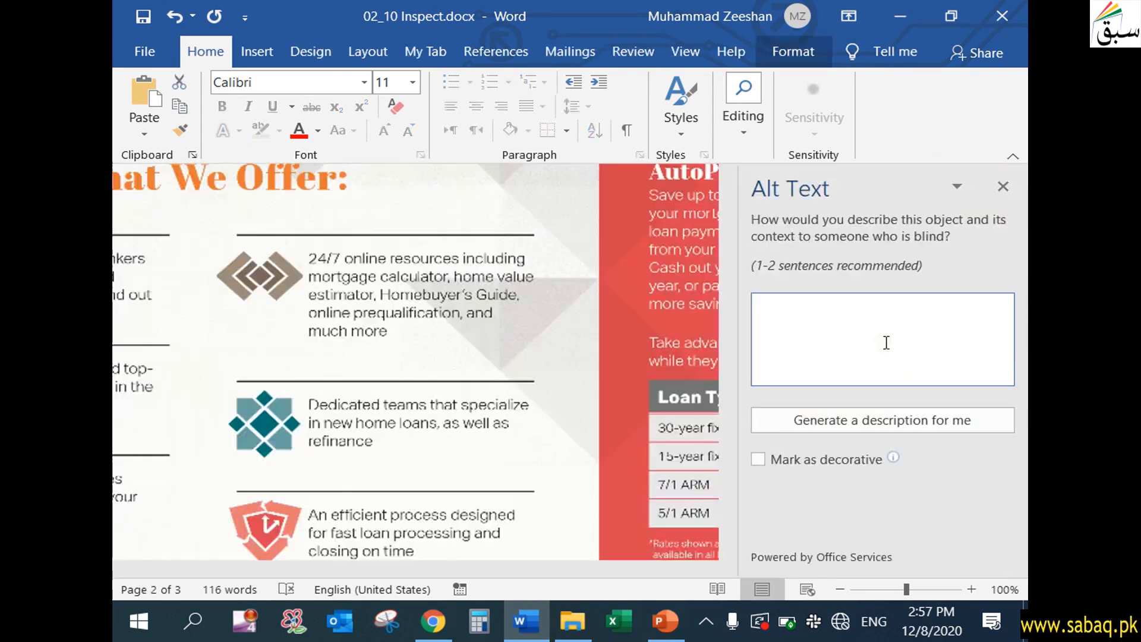
pyautogui.write('Mortgage detai')
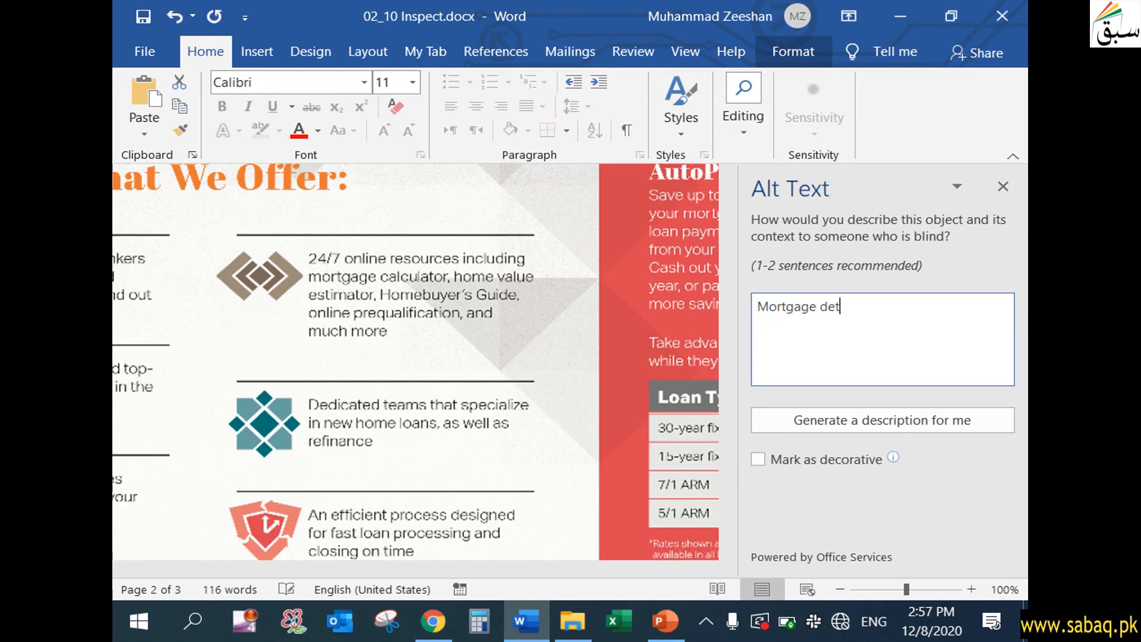
pyautogui.write('ls')
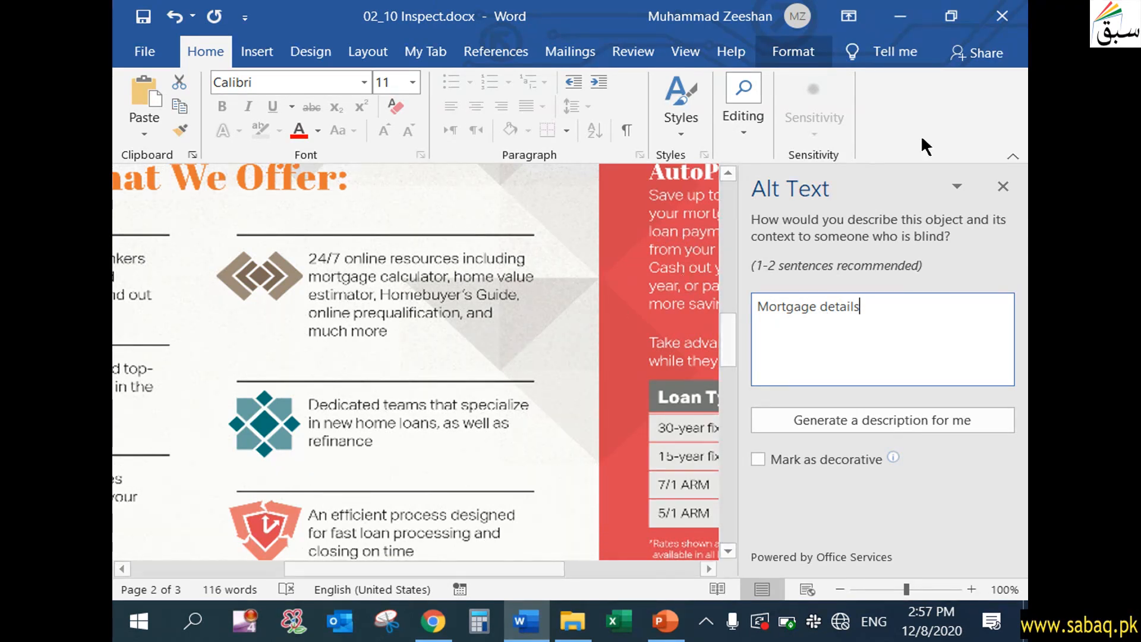
pyautogui.click(1003, 186)
# - Check the document's compatibility with earlier versions of Word
pyautogui.moveTo(569, 569); pyautogui.dragTo(335, 569)
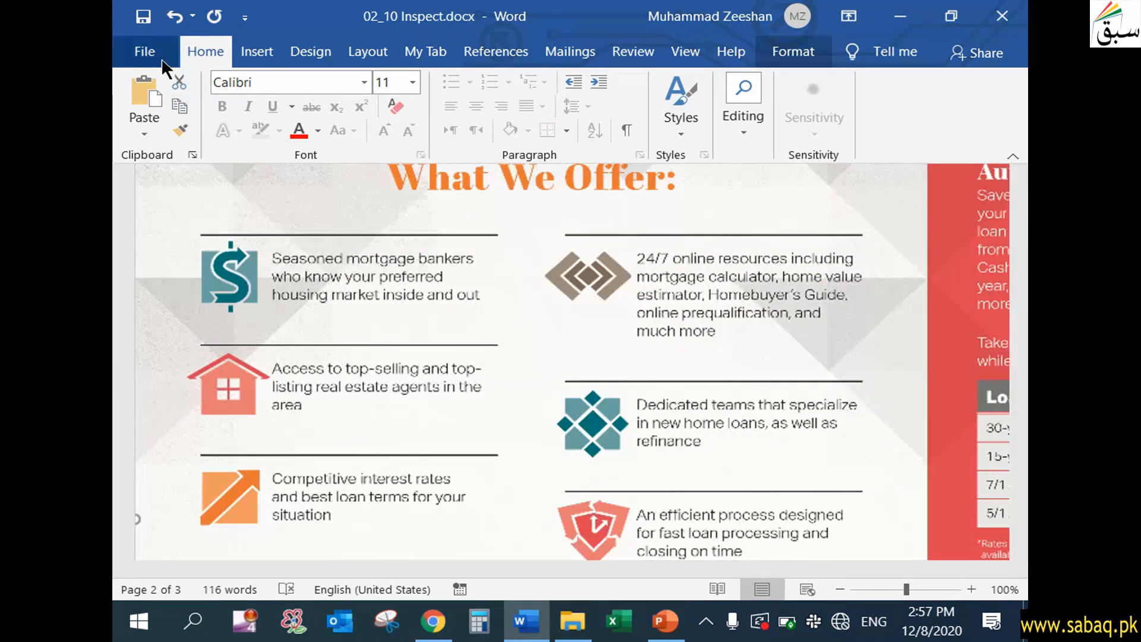
pyautogui.click(162, 58)
pyautogui.click(208, 264)
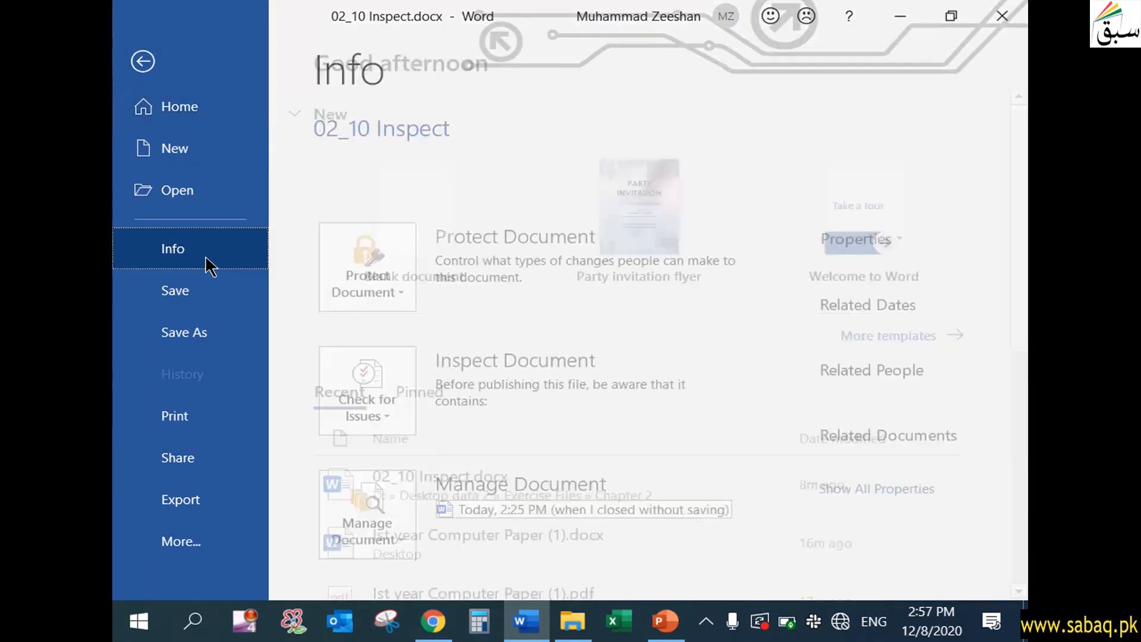
pyautogui.click(384, 419)
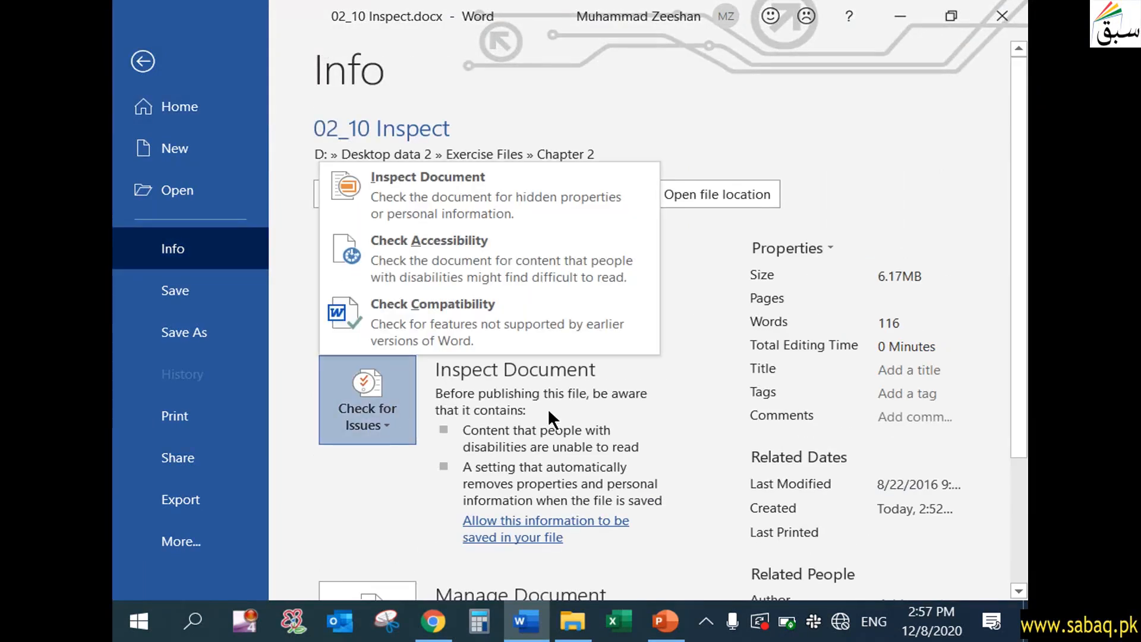
pyautogui.click(479, 323)
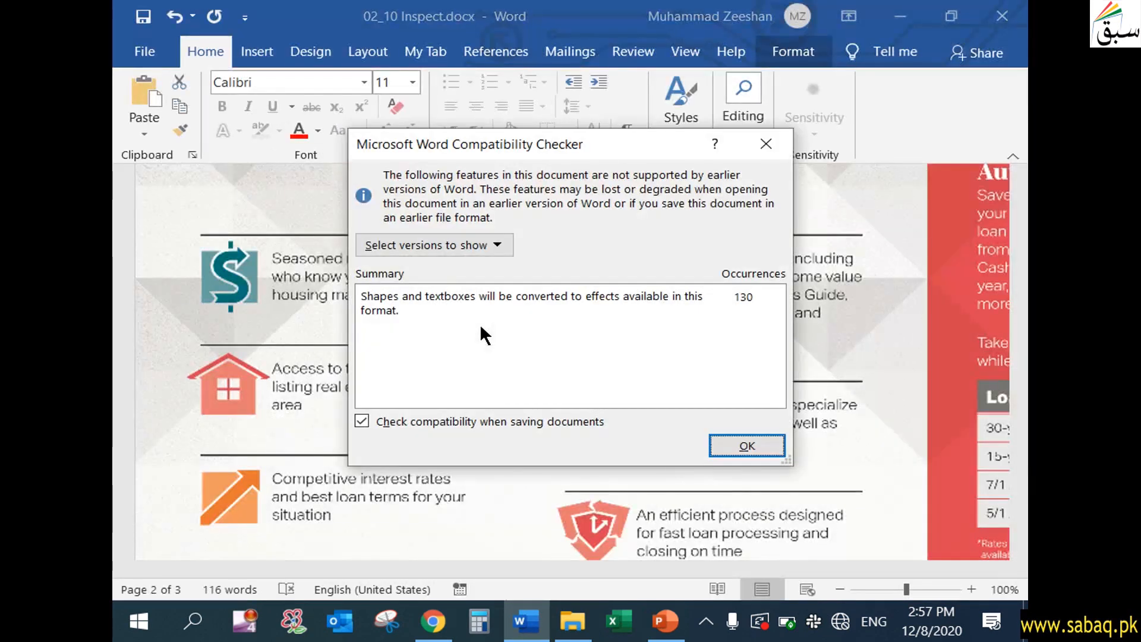
# - Exclude Word 97-2003 and Word 2007 from the compatibility results to review the issues for Word 2010 only
pyautogui.click(501, 237)
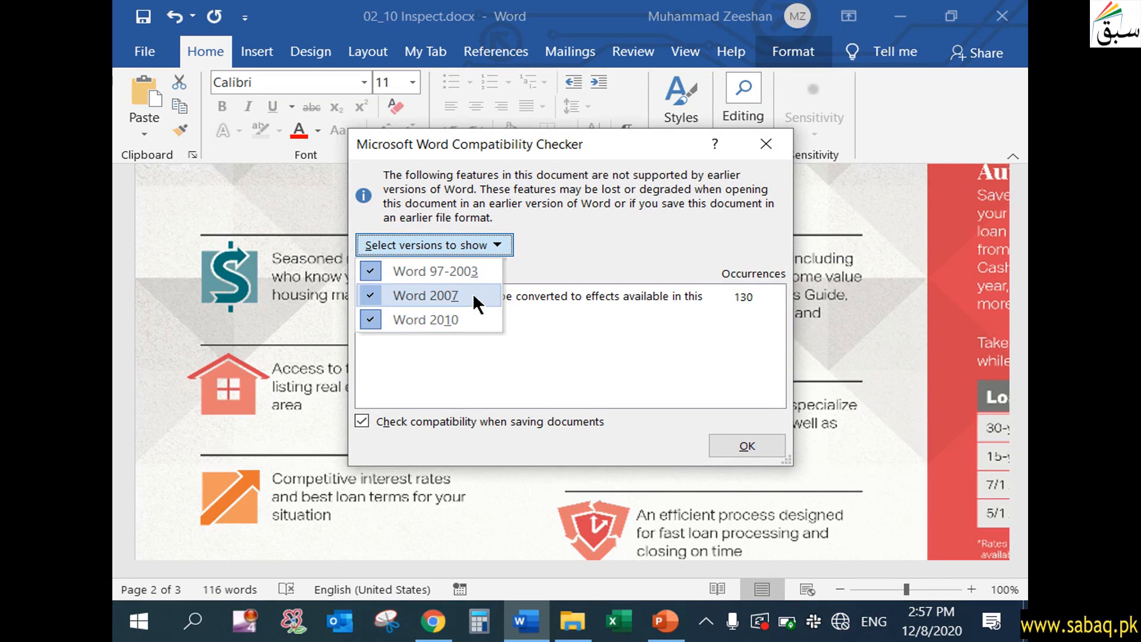
pyautogui.click(372, 272)
pyautogui.click(475, 251)
pyautogui.click(380, 291)
pyautogui.click(480, 251)
pyautogui.click(374, 320)
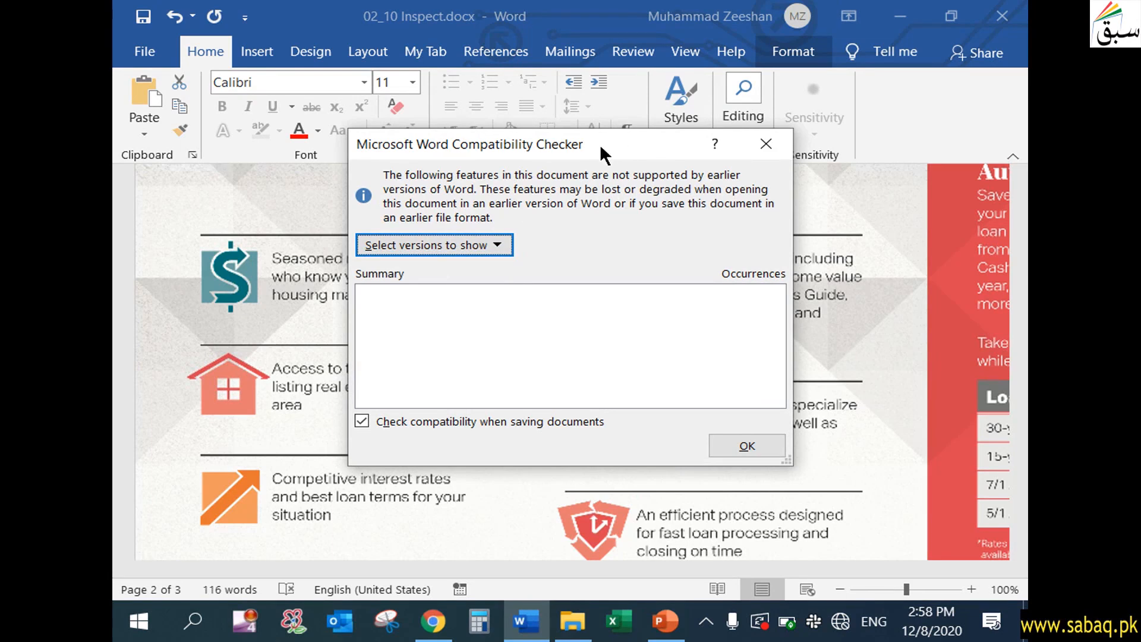
pyautogui.moveTo(600, 144); pyautogui.dragTo(548, 134)
pyautogui.click(446, 236)
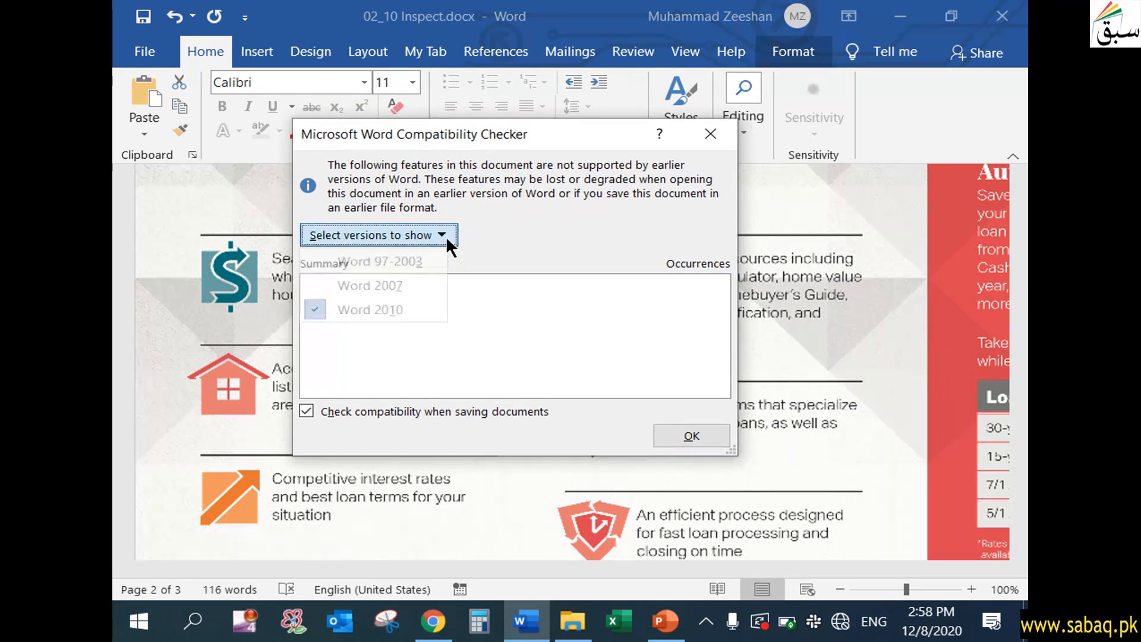
pyautogui.click(403, 310)
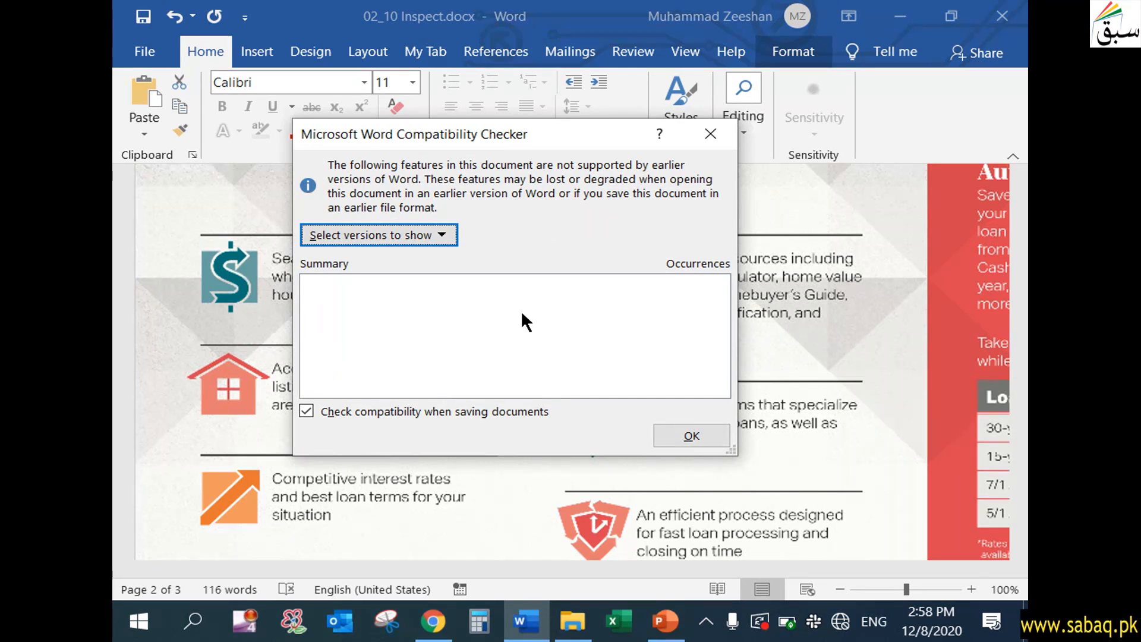
# - Replace Word 2010 with Word 2007 as the only version shown in the compatibility results
pyautogui.click(438, 235)
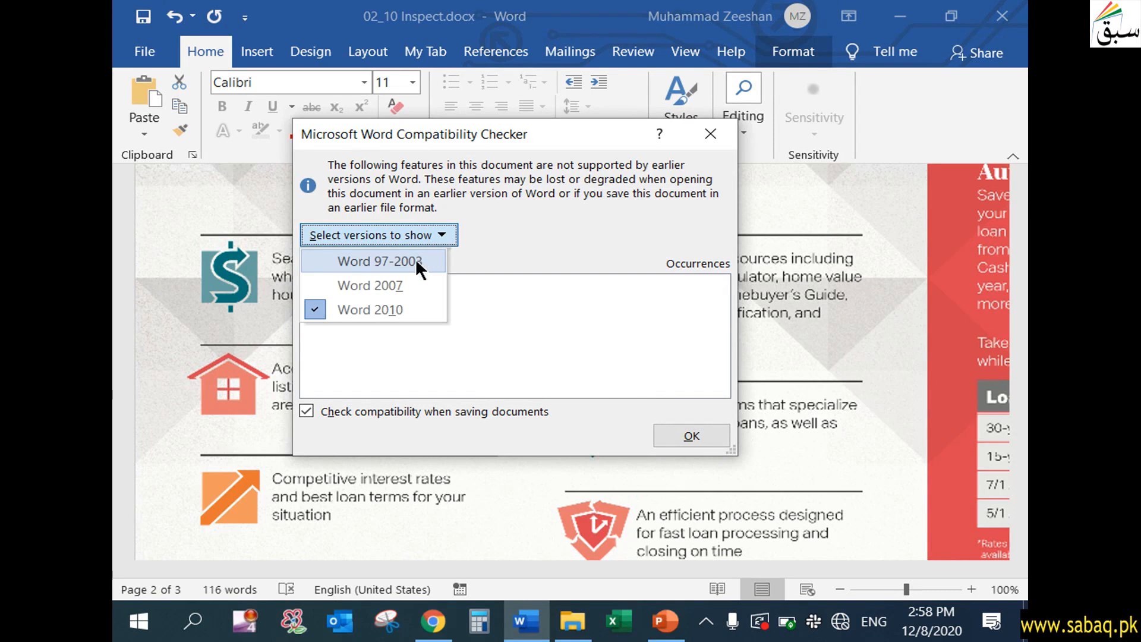
pyautogui.click(316, 310)
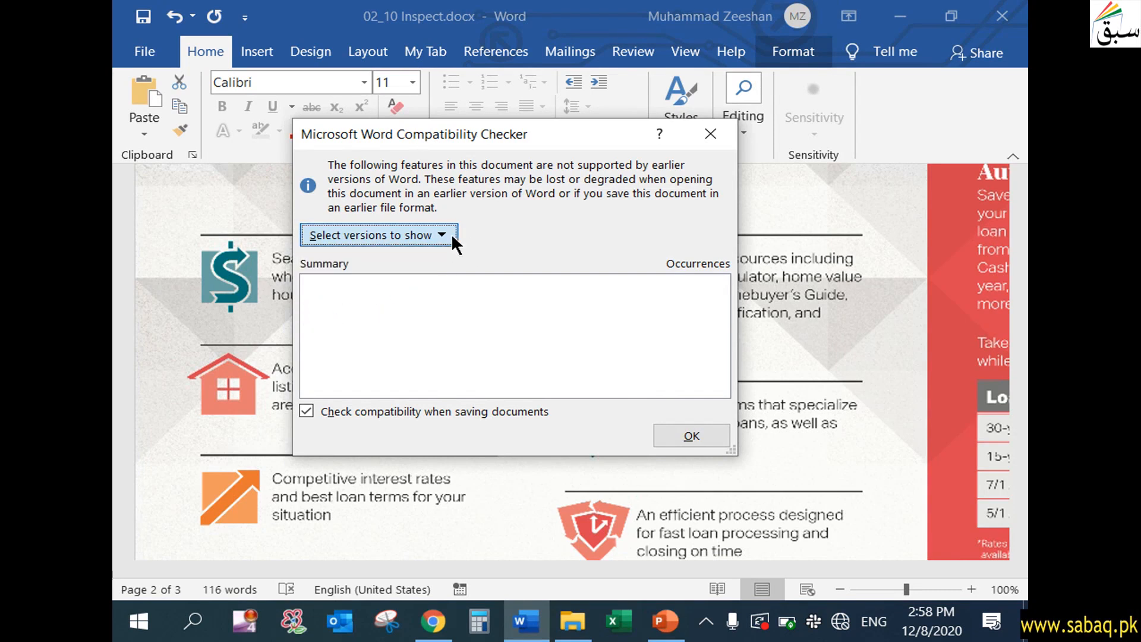
pyautogui.click(454, 237)
pyautogui.click(400, 284)
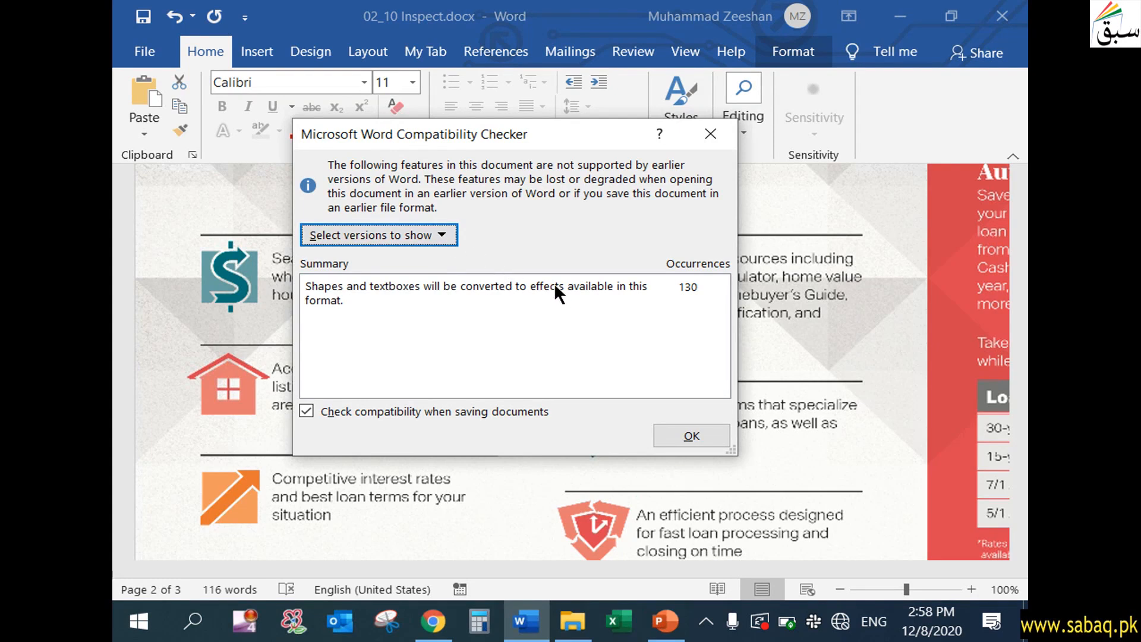
# - Limit the compatibility results to Word 97-2003 instead of Word 2007, review them, and close the checker
pyautogui.click(443, 233)
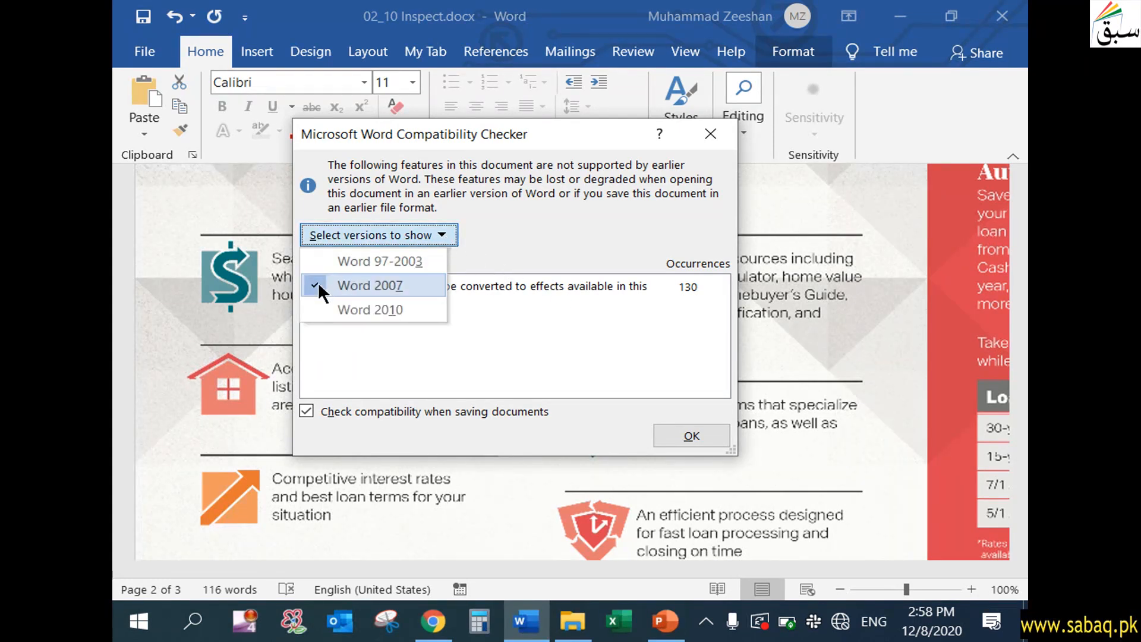
pyautogui.click(324, 284)
pyautogui.click(429, 234)
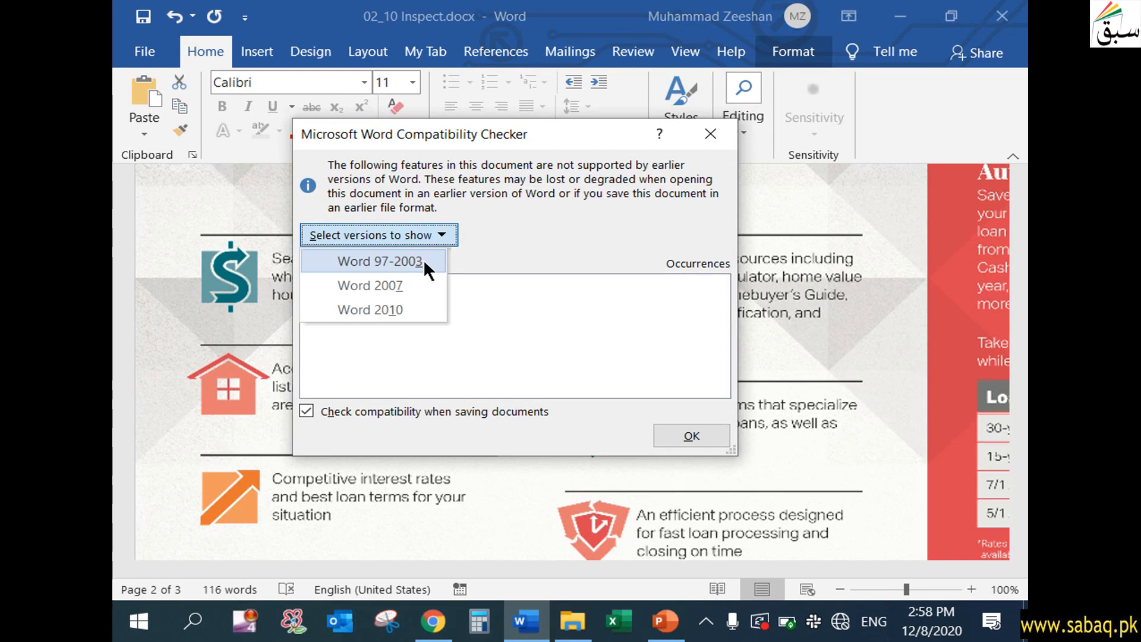
pyautogui.click(424, 259)
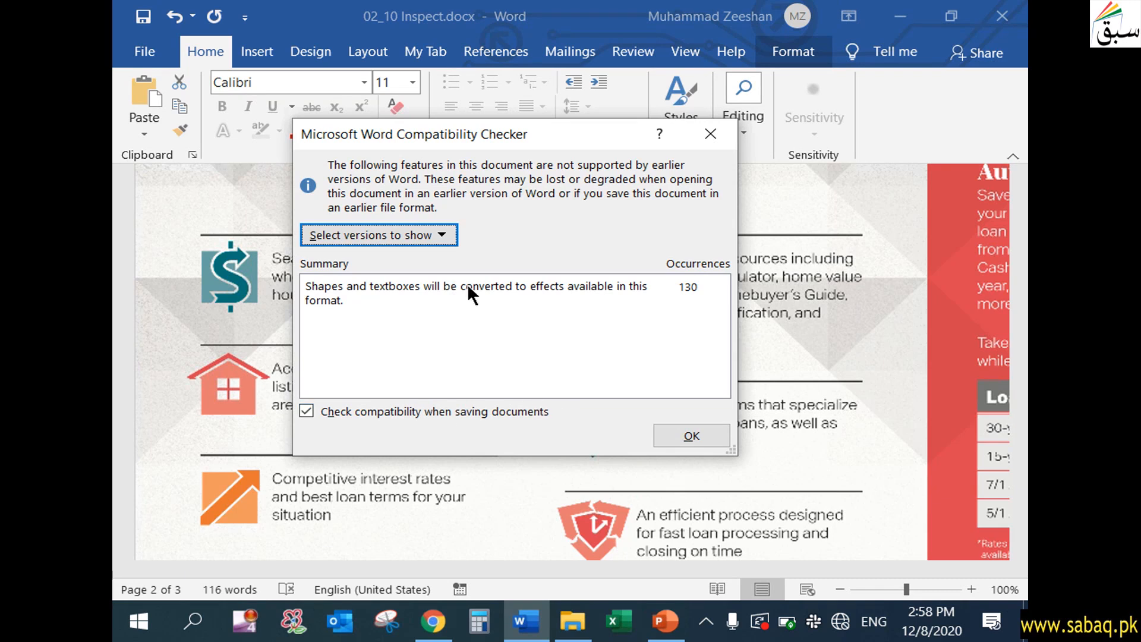
pyautogui.click(718, 436)
# - Return to the document's file information and look over the available issue checks
pyautogui.click(153, 49)
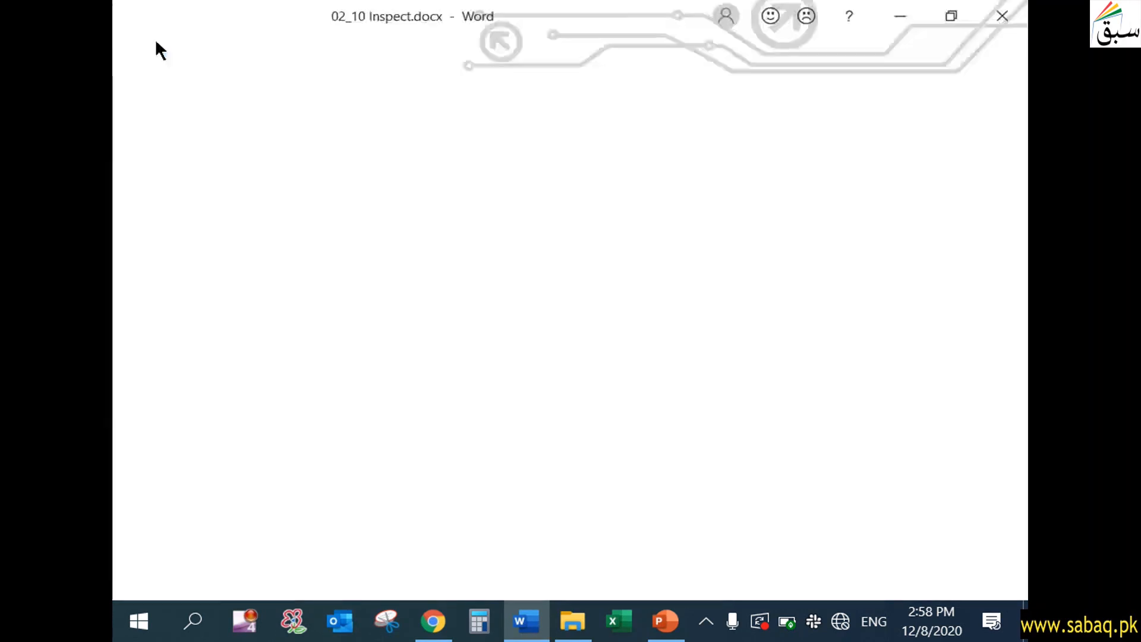
pyautogui.click(225, 245)
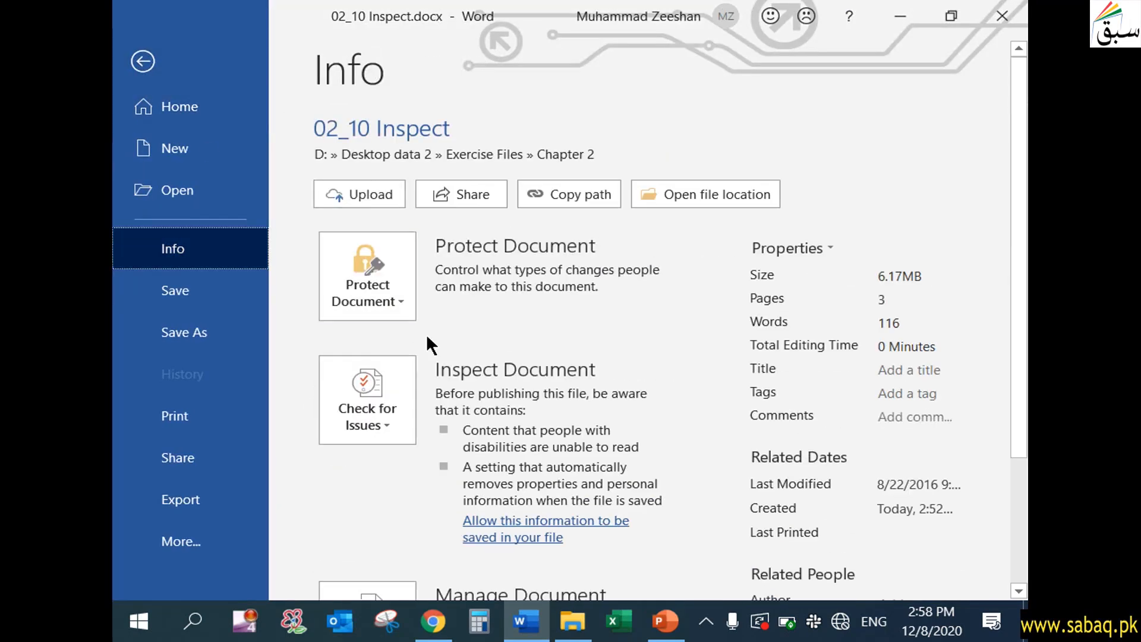
pyautogui.click(394, 429)
pyautogui.click(393, 425)
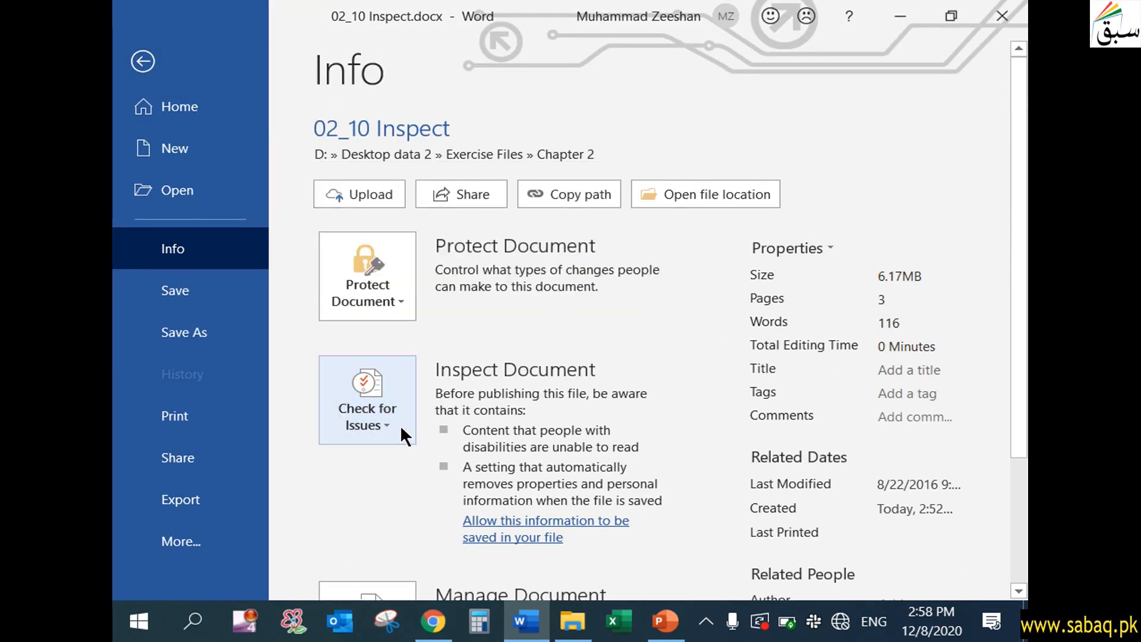